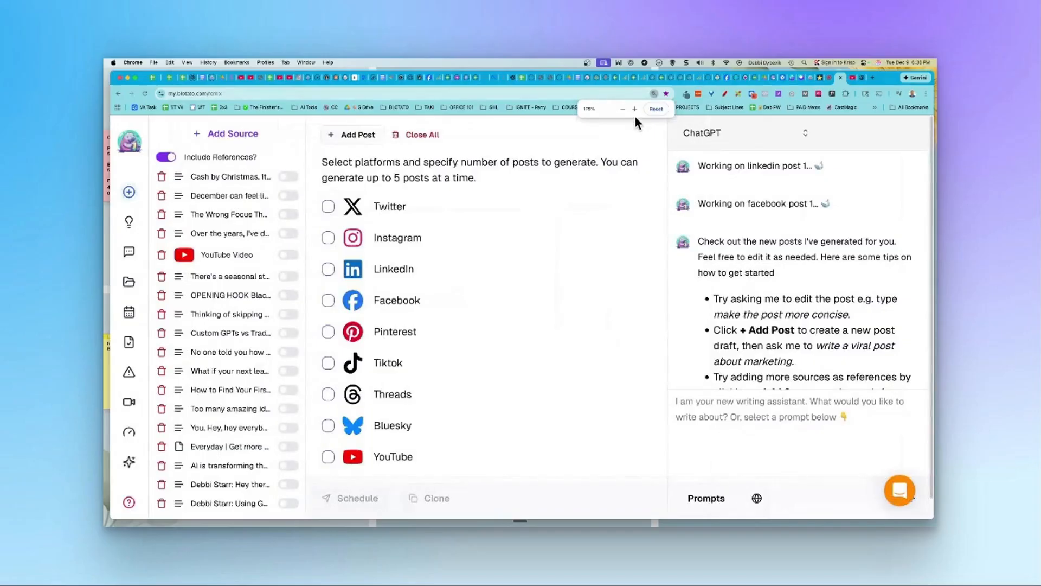
Enlarge the page to 200% zoom and look over the list of platforms for post generation
click(635, 108)
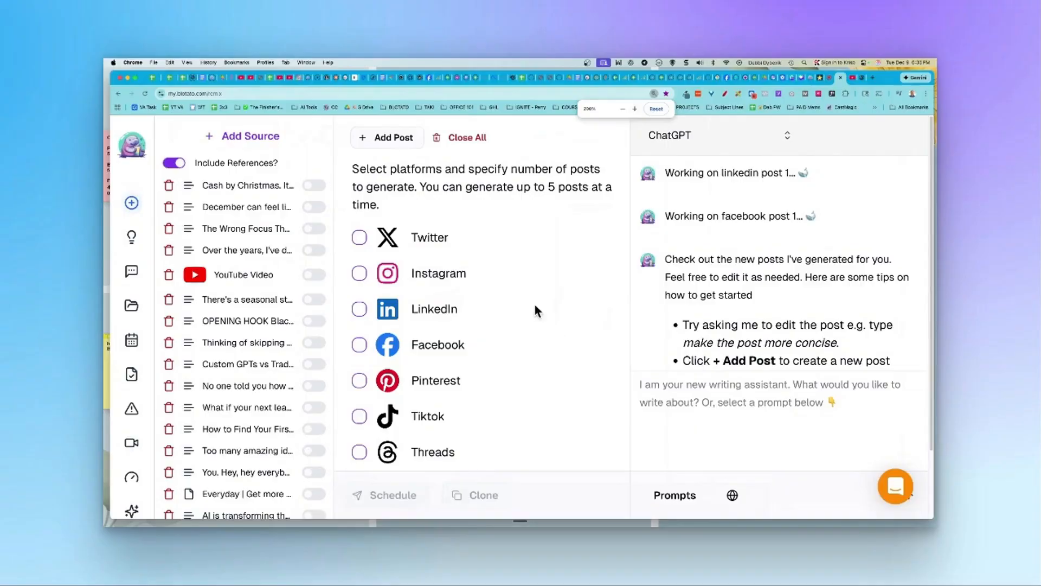
scroll(495, 307, down, 5)
scroll(494, 312, up, 5)
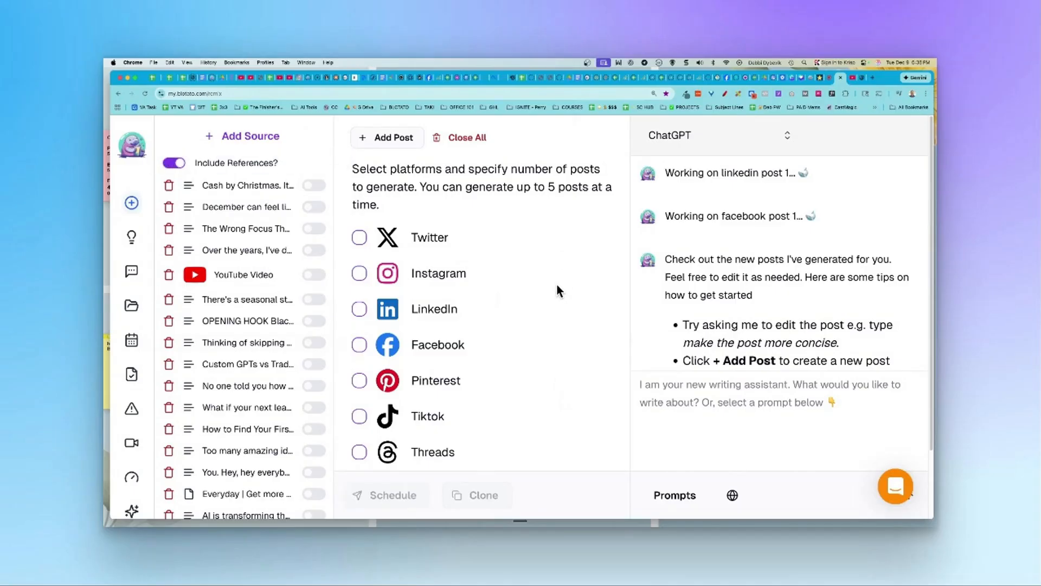
Copy the web address of the GoHighLevel Outbound Voice AI video from its YouTube page
click(854, 81)
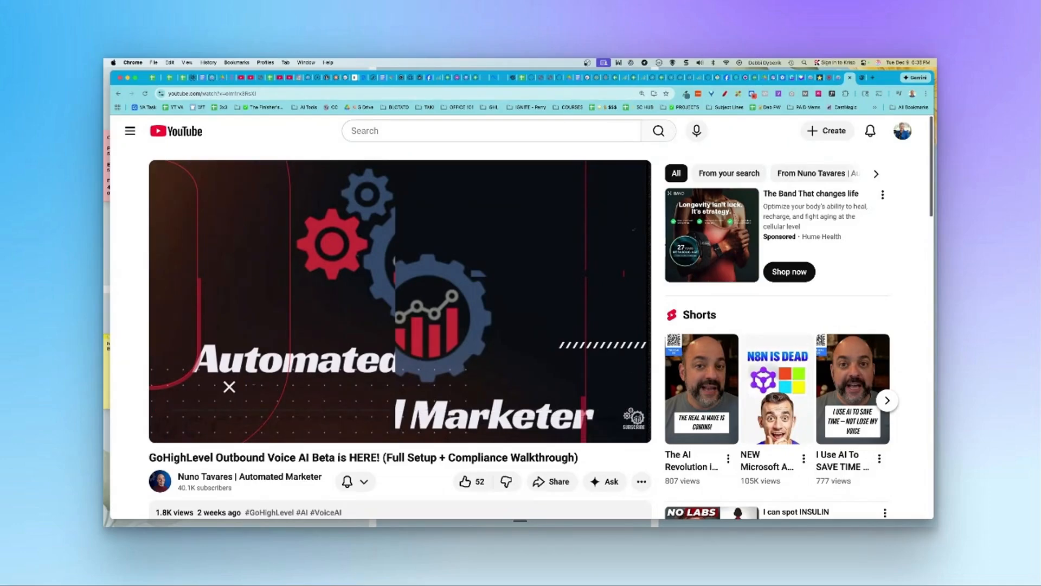
scroll(265, 261, down, 2)
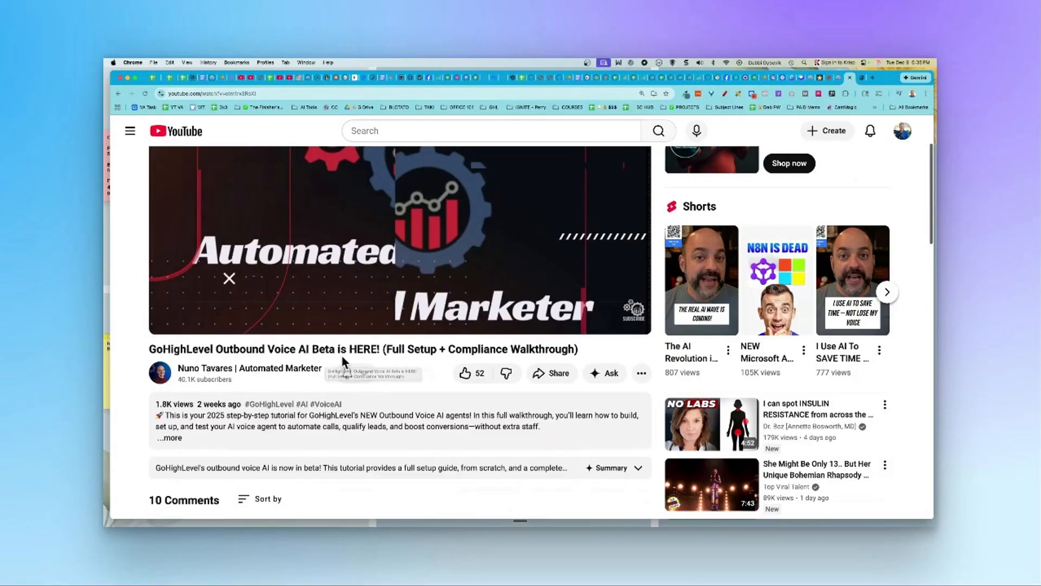
scroll(347, 362, up, 2)
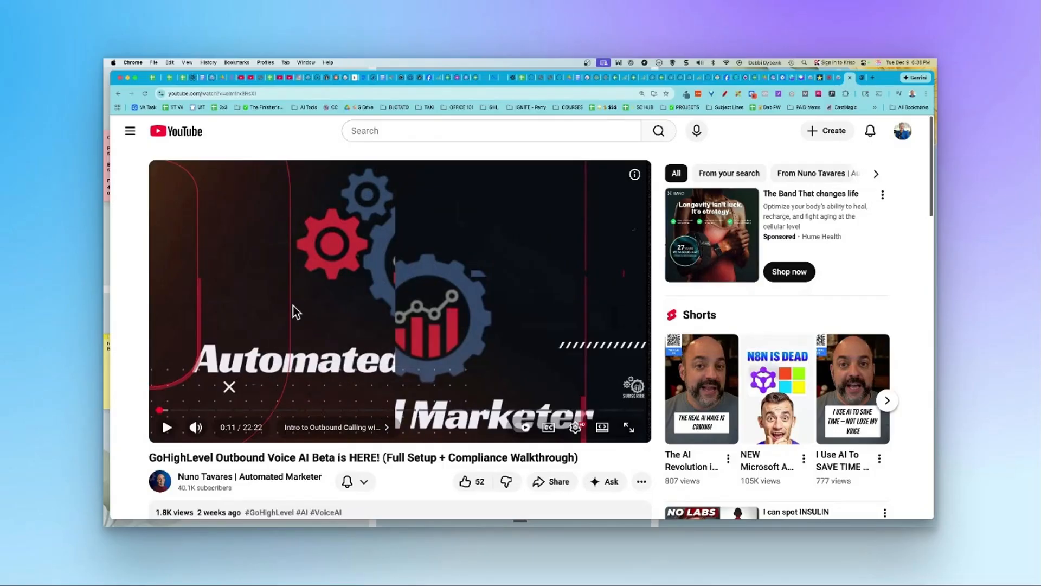
click(276, 93)
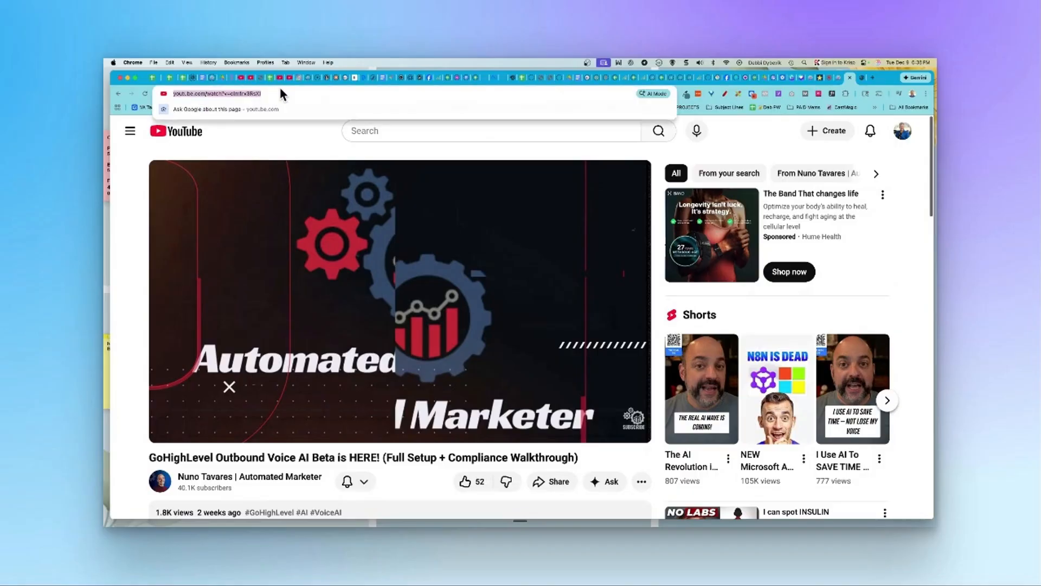
key(super+v)
key(super+z)
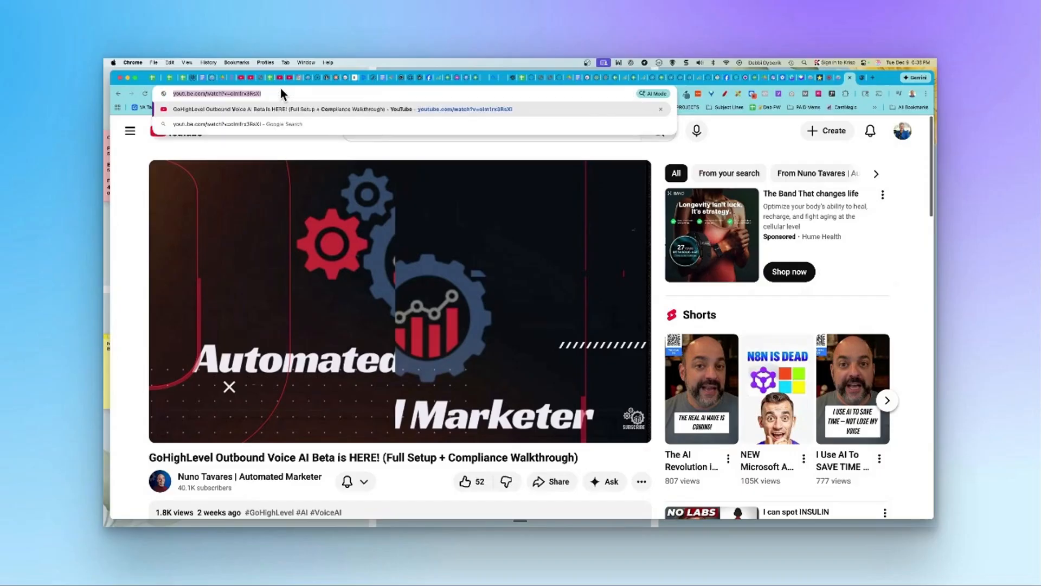
click(840, 81)
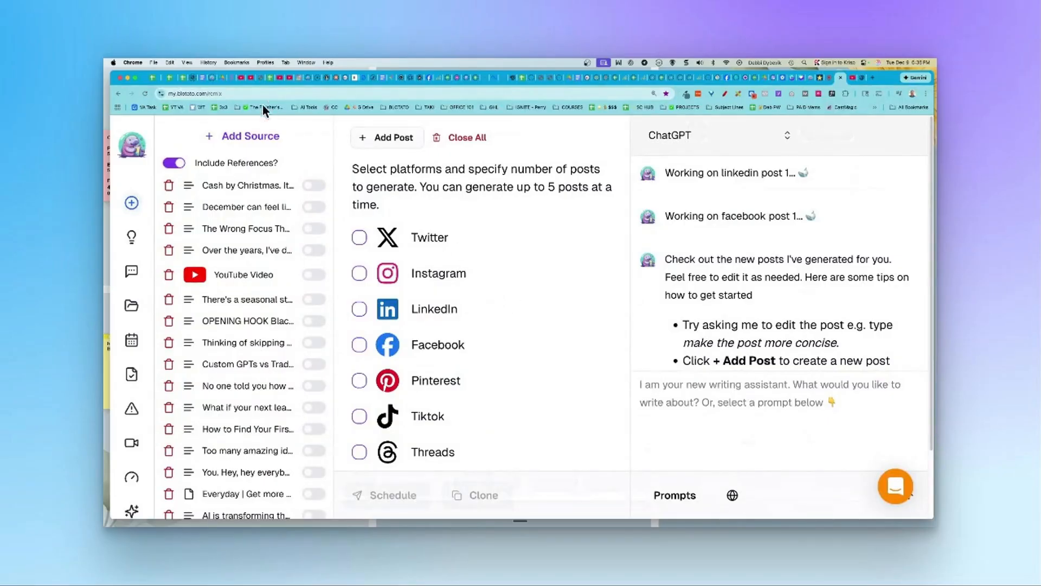
click(245, 136)
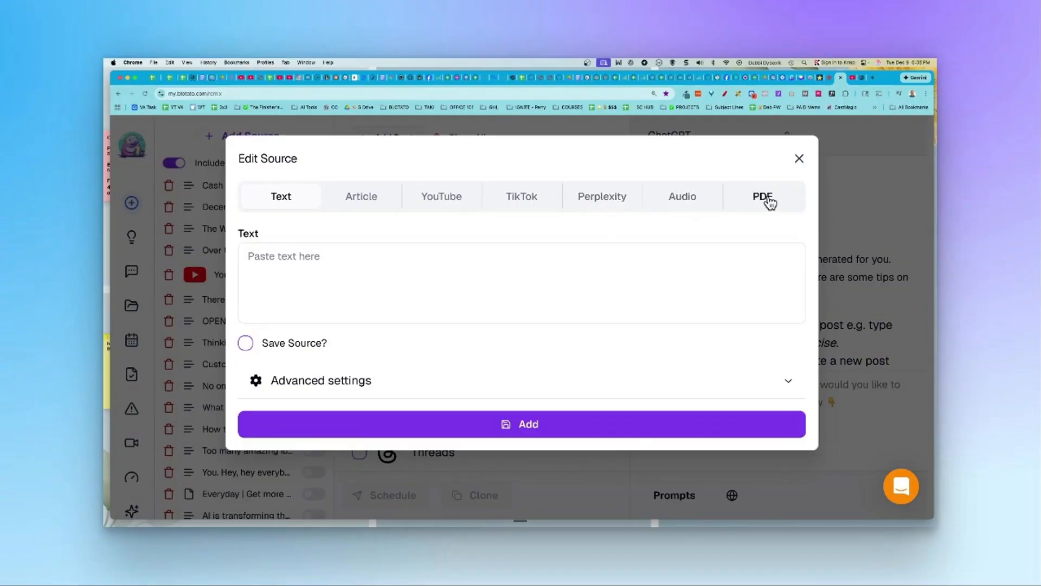
click(442, 198)
click(391, 254)
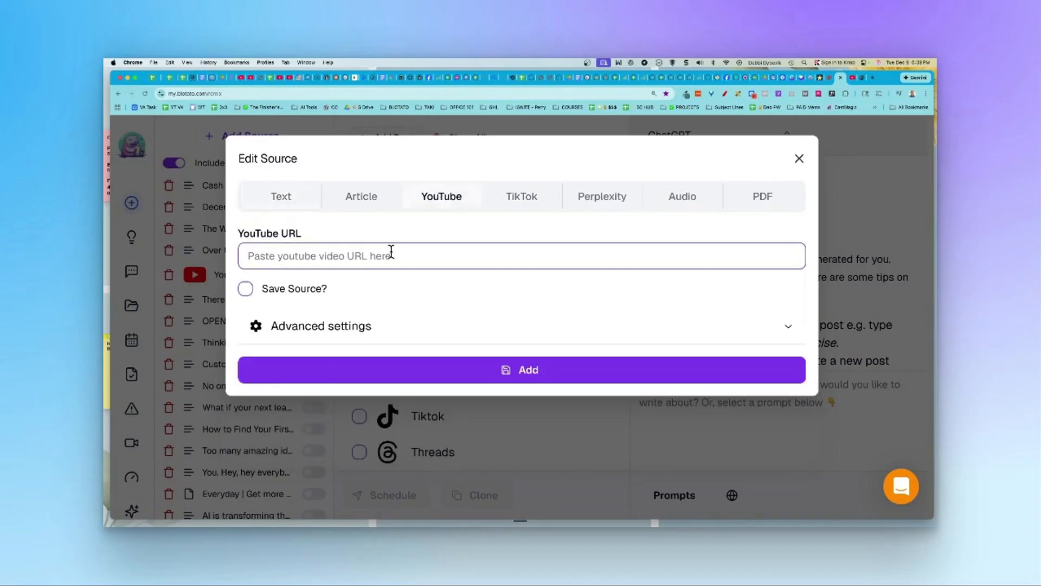
text(http://youtube.com/watch?v=olm1rx3RsXI)
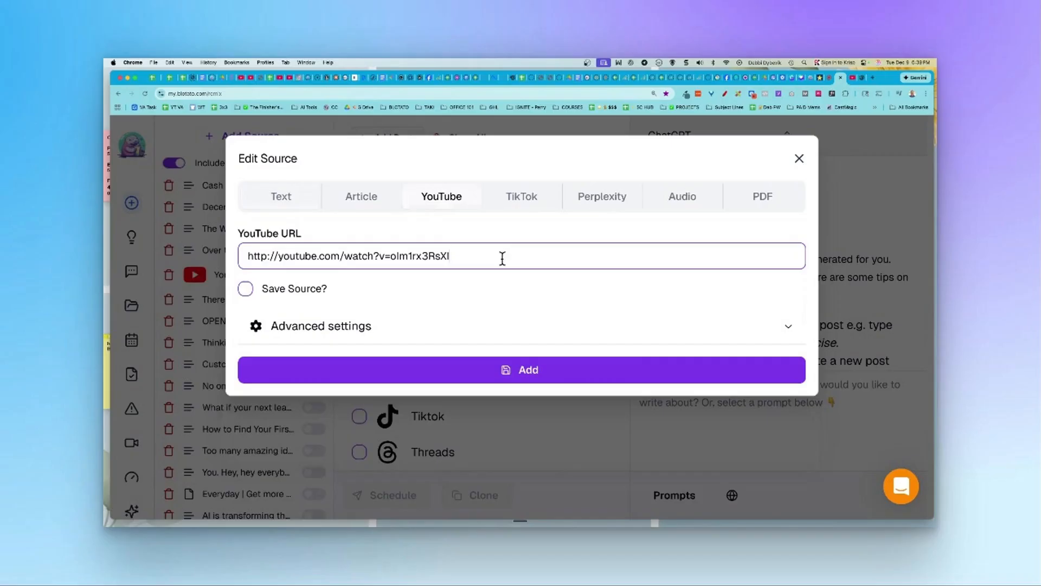
click(526, 372)
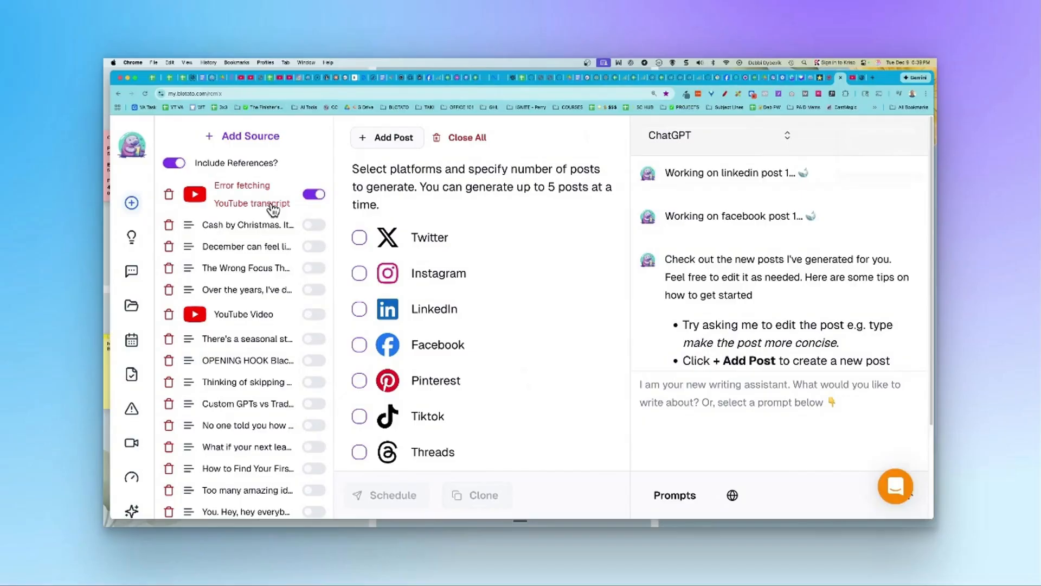
click(826, 79)
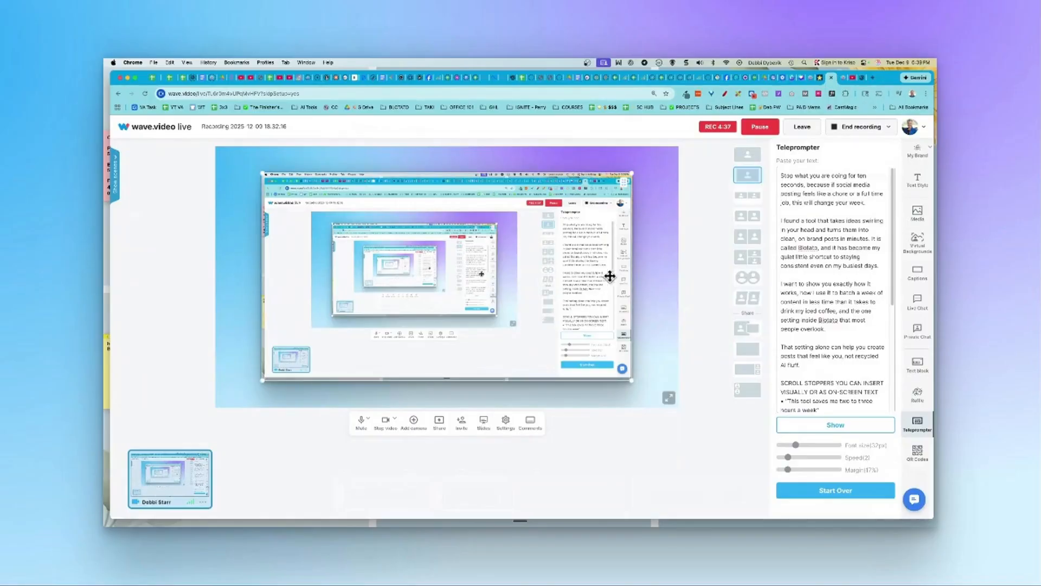
click(761, 128)
click(529, 321)
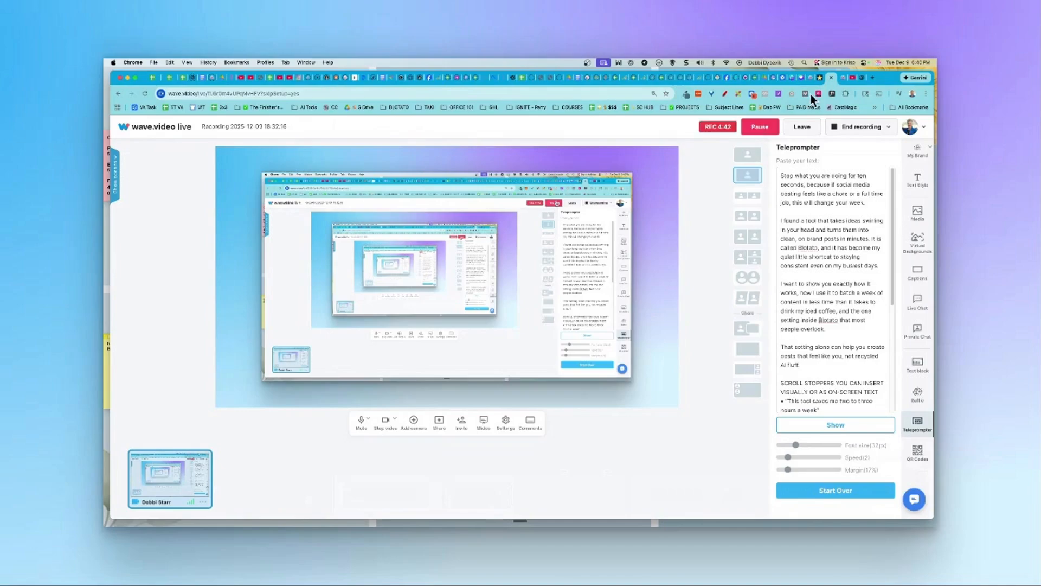
click(843, 81)
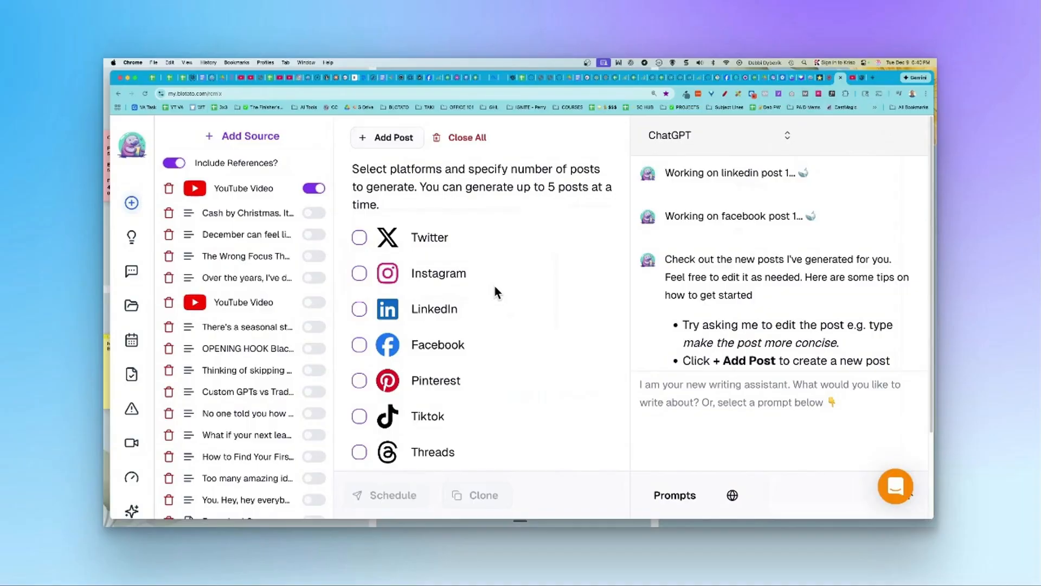
Select Instagram, LinkedIn and Facebook as target platforms with one post each and the default prompt
click(360, 275)
click(359, 350)
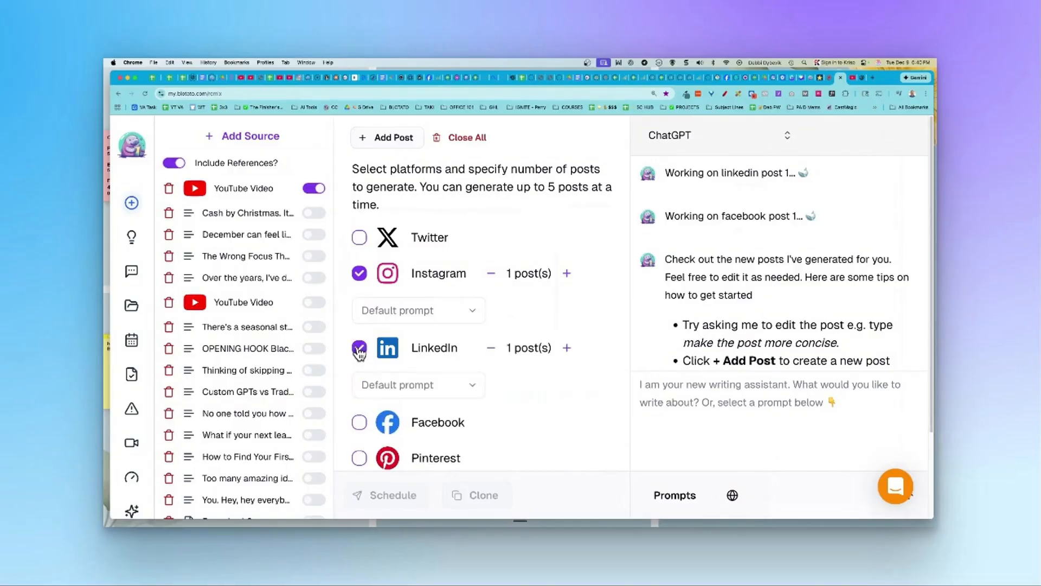
scroll(359, 351, down, 2)
click(359, 329)
scroll(361, 333, down, 2)
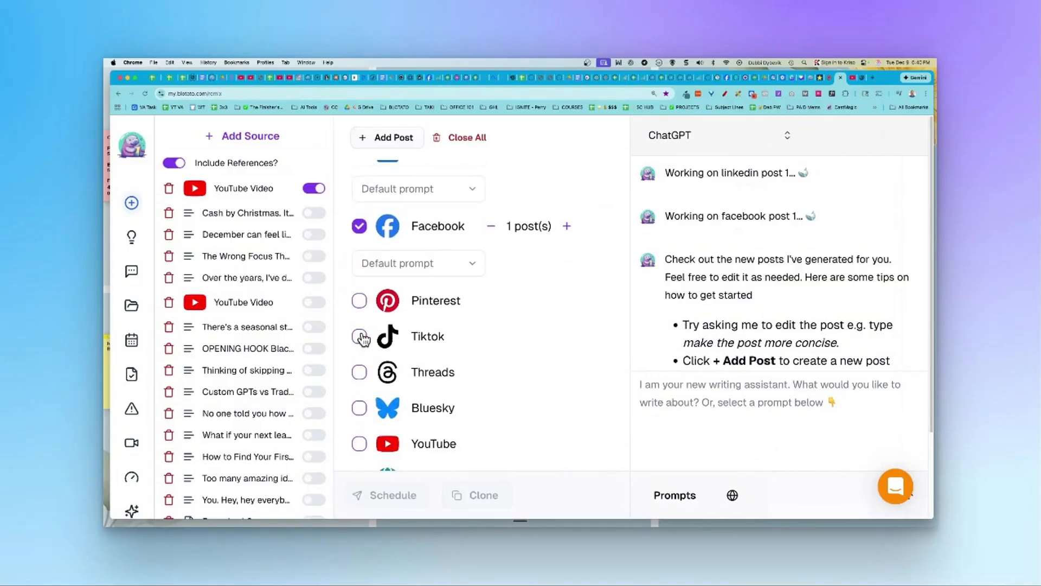
Check the platform selection and generate the posts from the enabled YouTube video source
scroll(364, 339, down, 2)
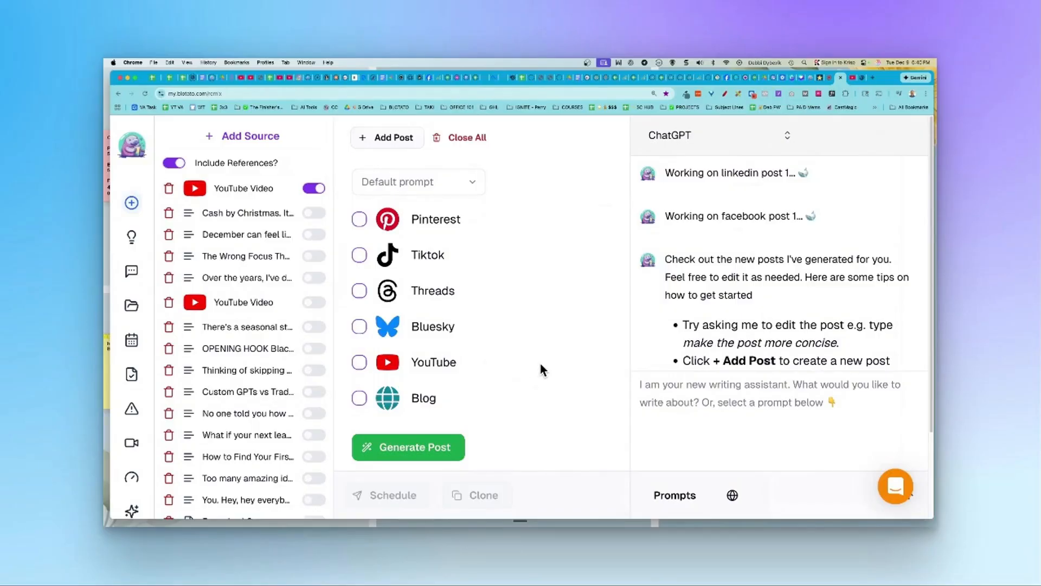
scroll(541, 363, up, 2)
scroll(551, 310, up, 4)
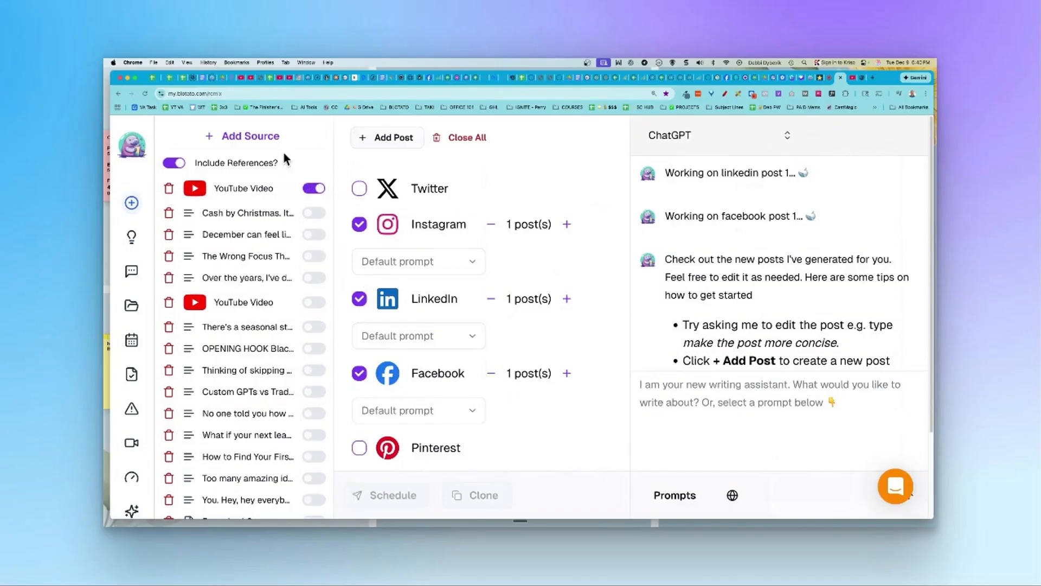
scroll(569, 338, down, 1)
scroll(567, 334, down, 5)
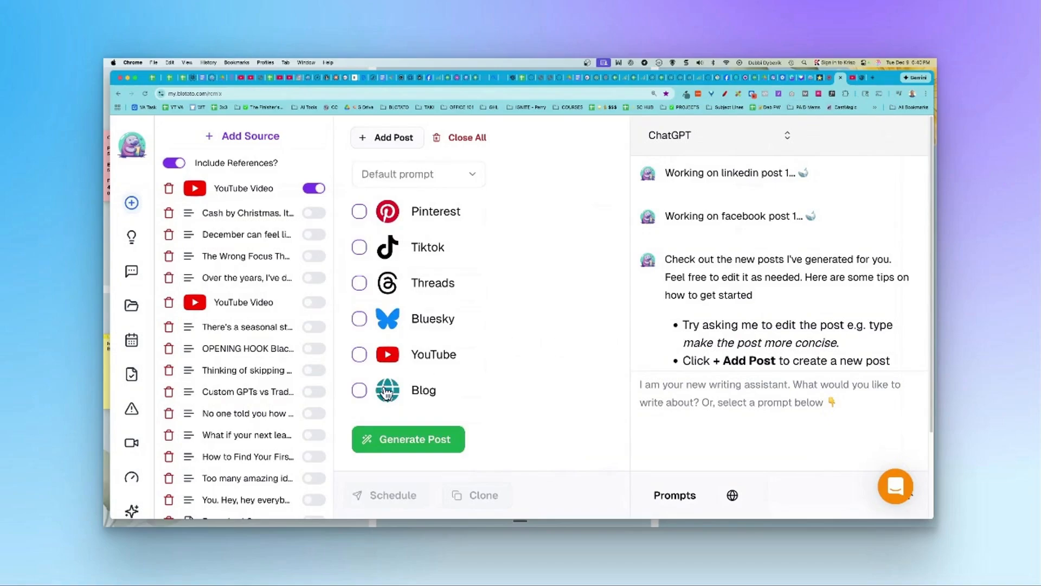
click(401, 438)
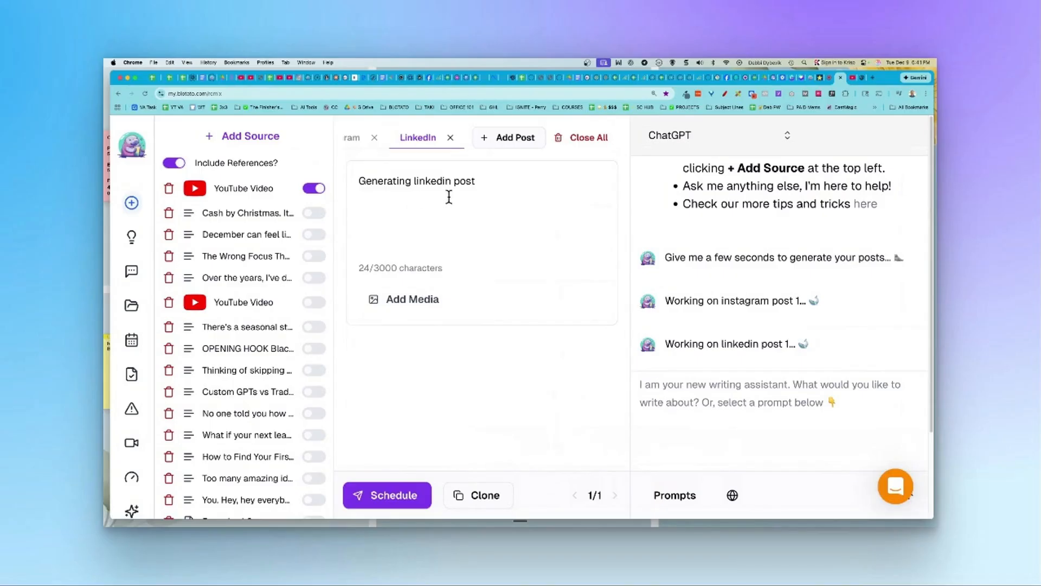
Look at the generated LinkedIn draft and the generated Facebook draft
click(352, 138)
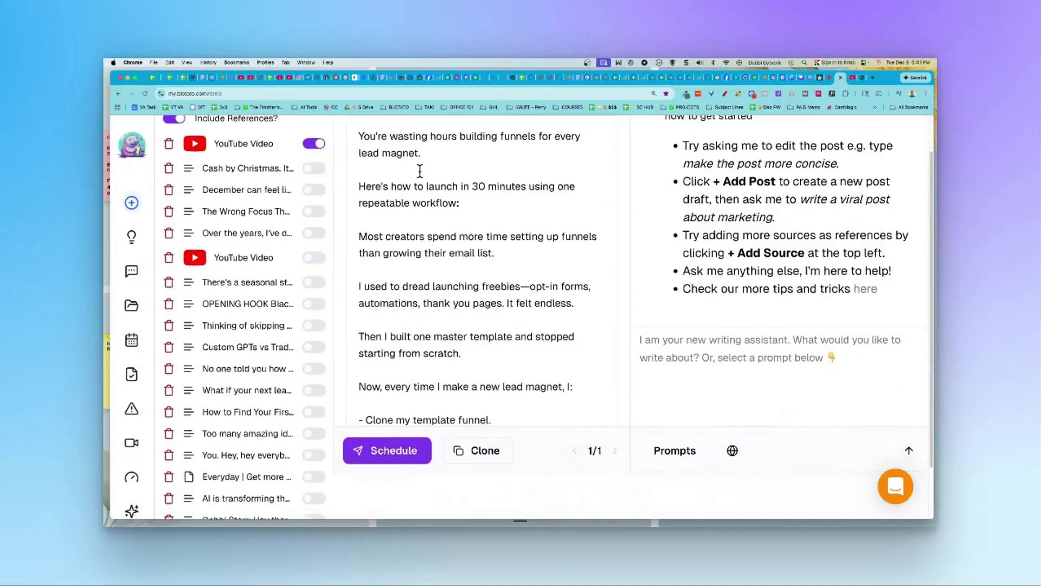
scroll(418, 170, up, 2)
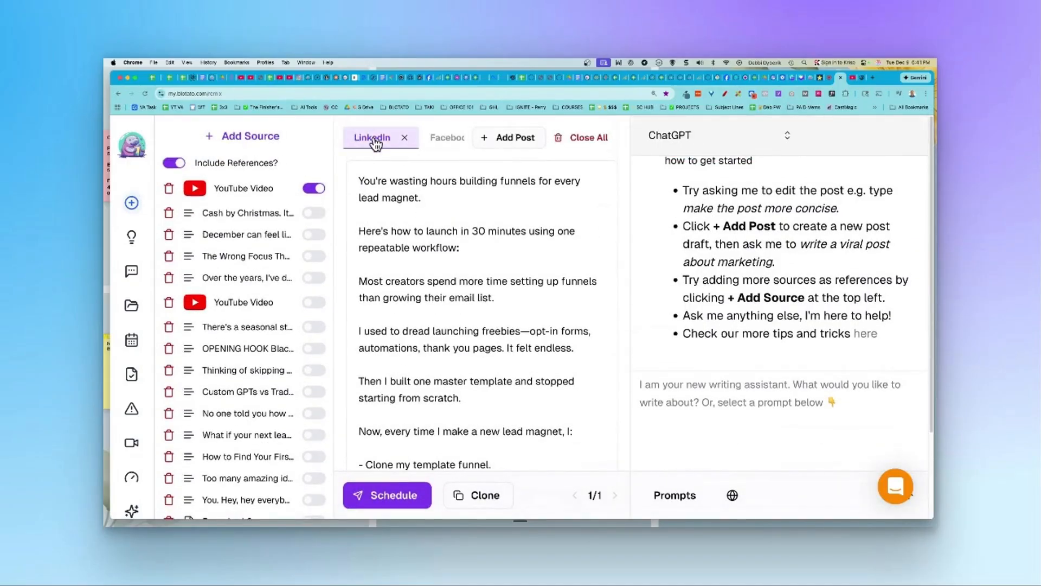
click(450, 137)
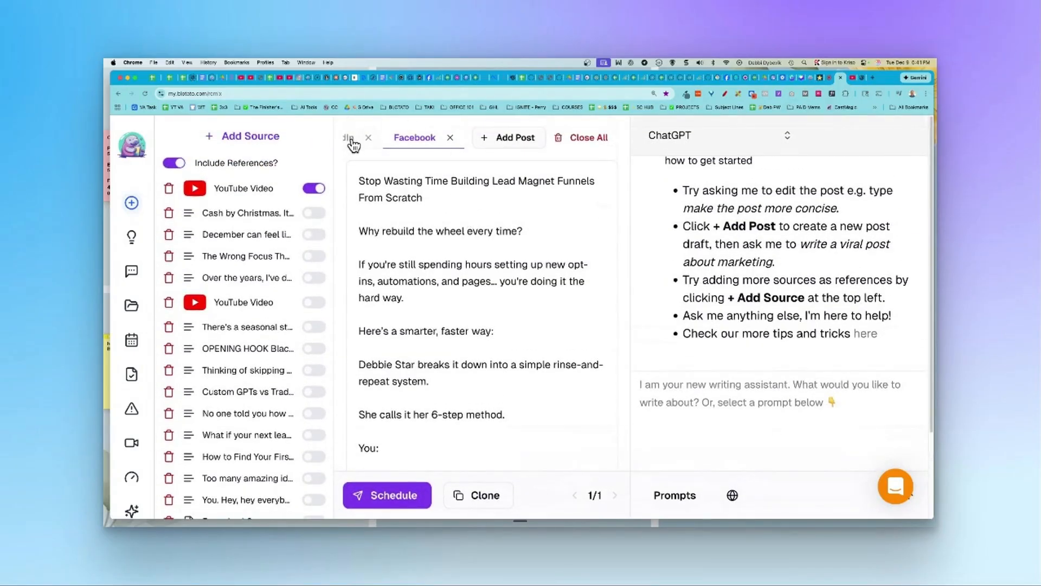
Return to the LinkedIn draft and read its text through to the sources at the end
click(350, 139)
scroll(543, 281, down, 2)
scroll(550, 288, up, 2)
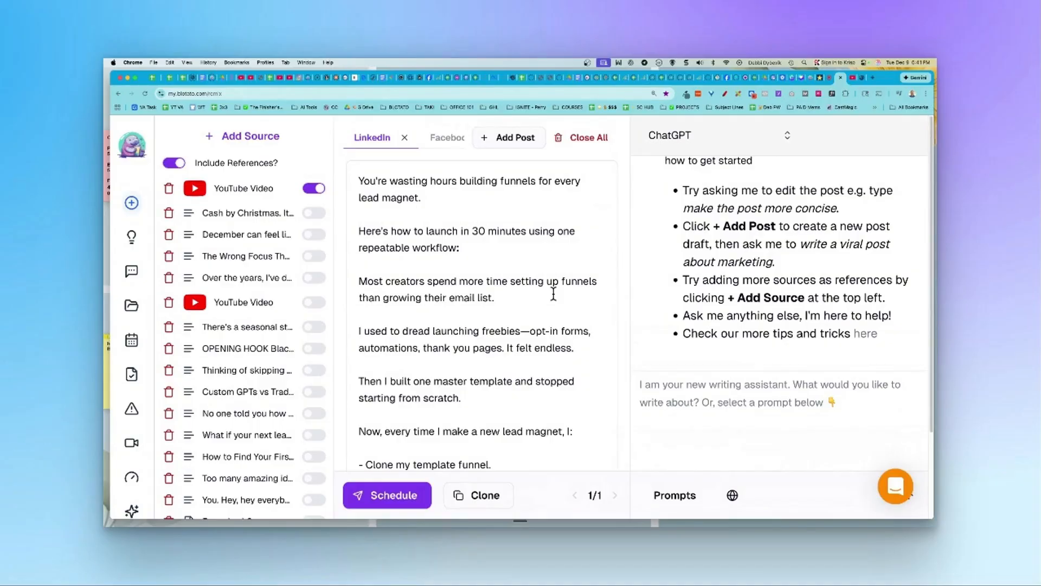
scroll(428, 201, down, 2)
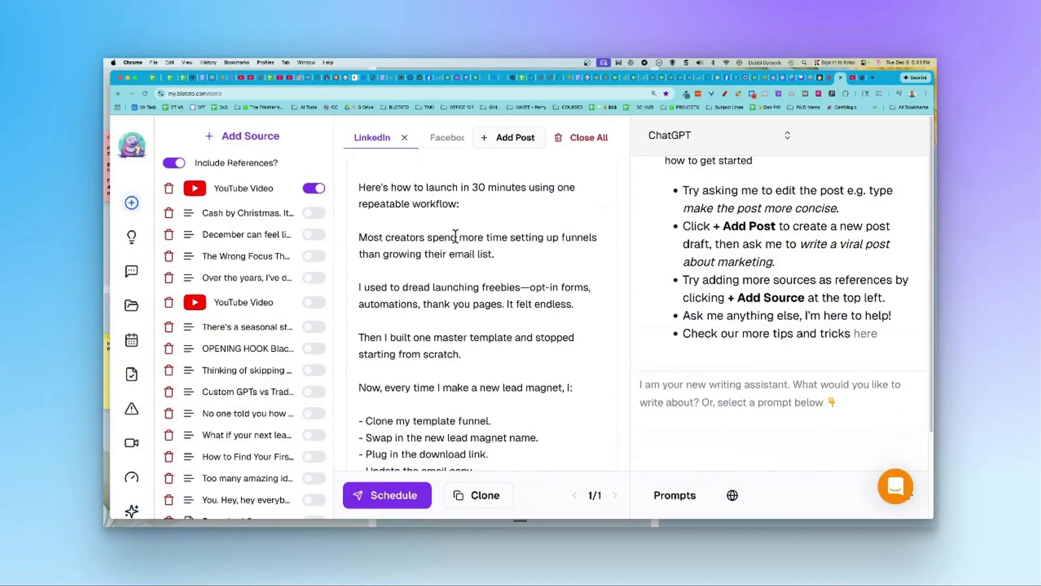
scroll(456, 235, up, 2)
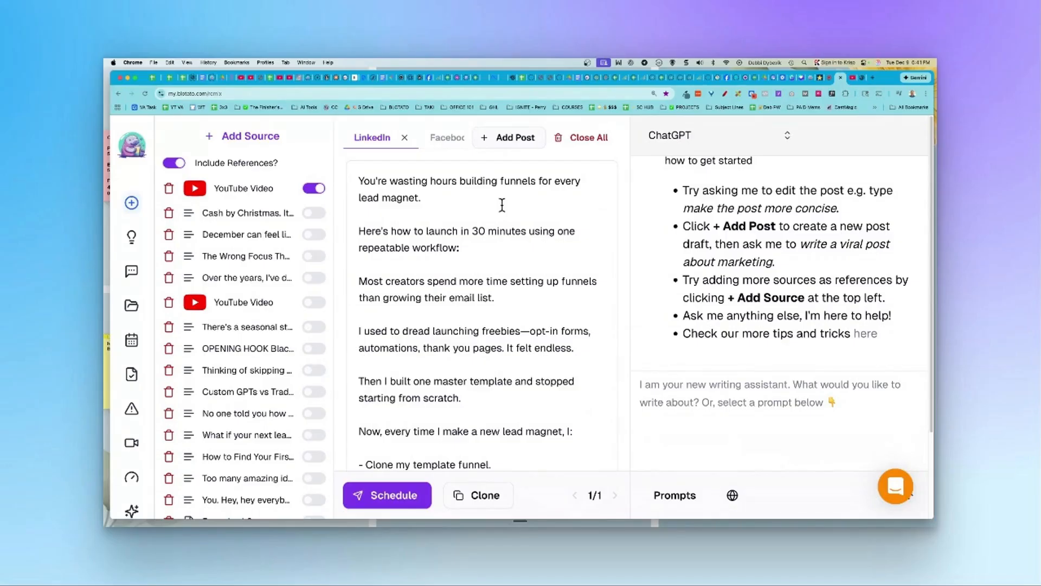
scroll(502, 205, down, 3)
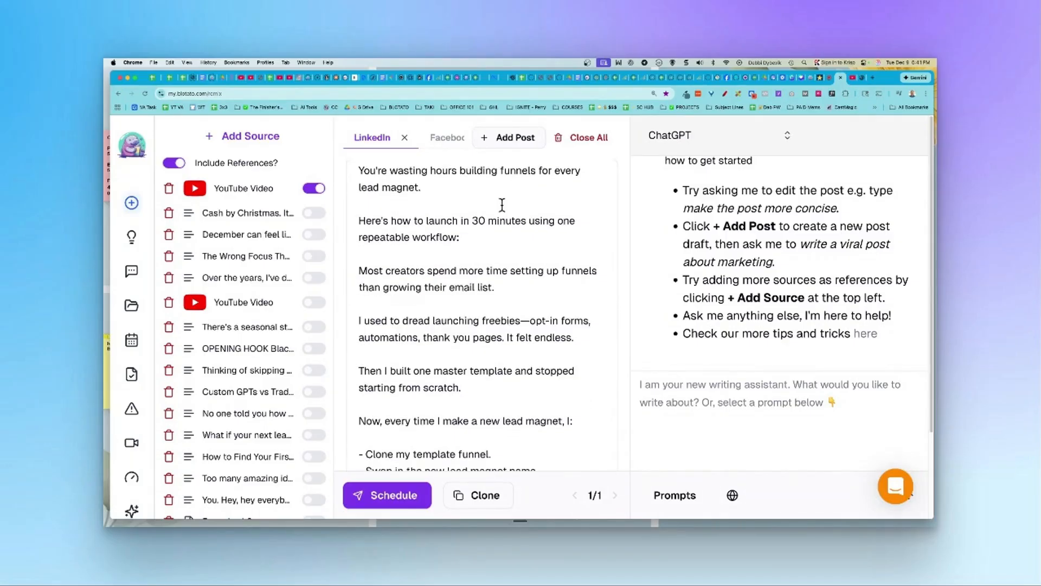
scroll(502, 205, down, 15)
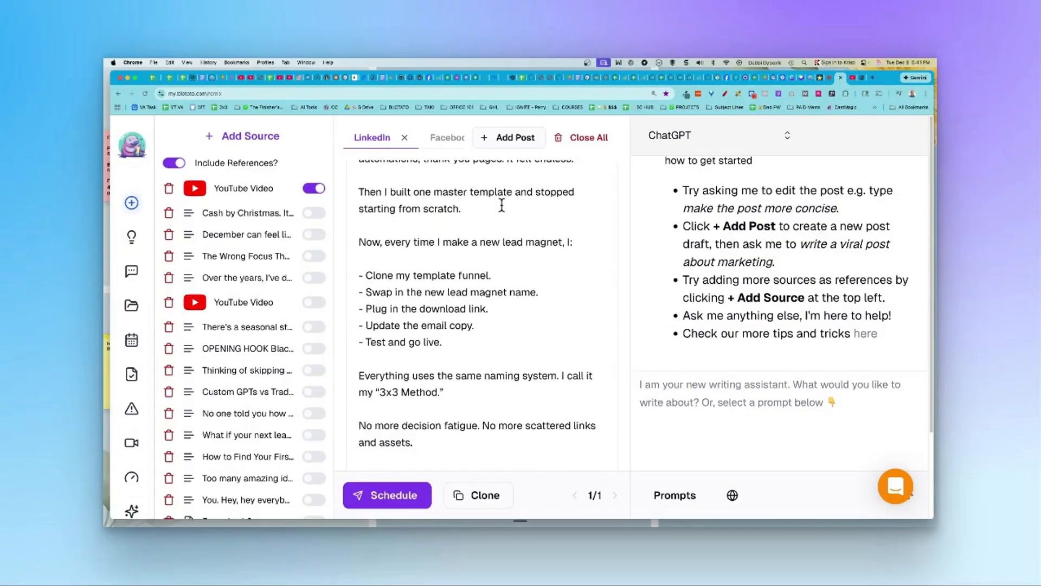
scroll(502, 205, down, 8)
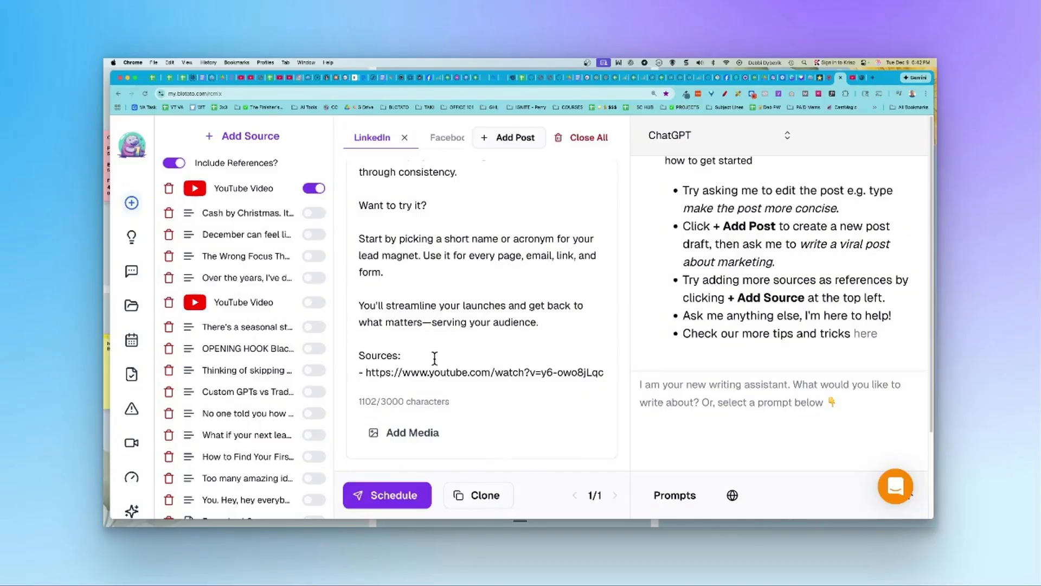
Add an AI-generated picture to the LinkedIn post using the Creative Image option
click(408, 434)
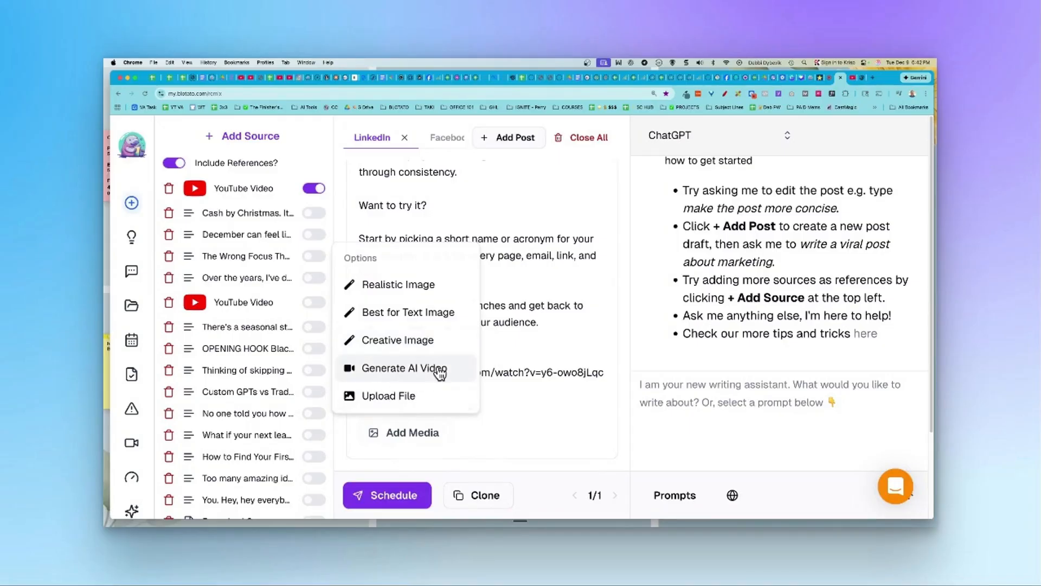
click(420, 342)
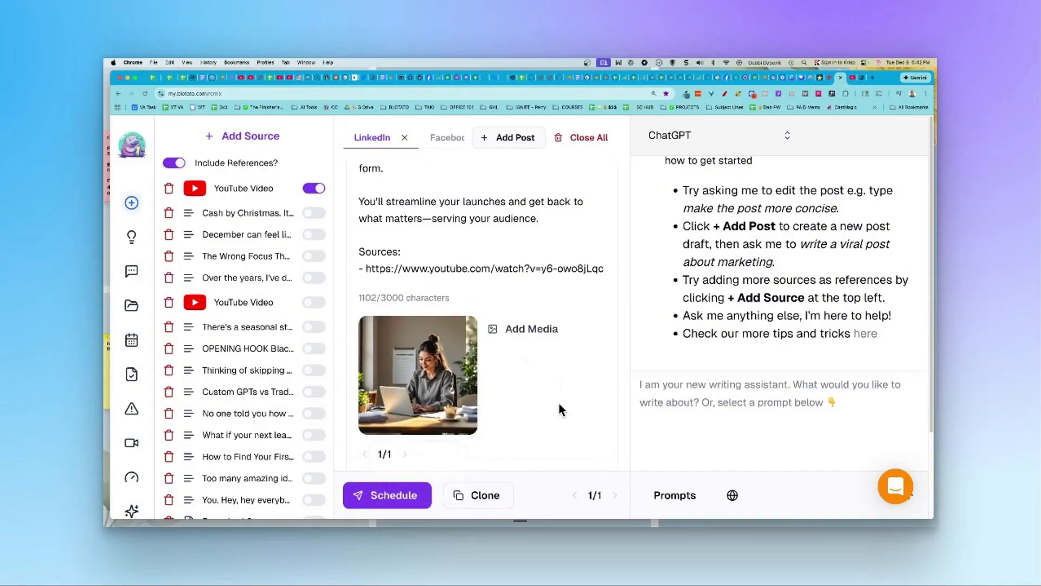
scroll(558, 401, down, 1)
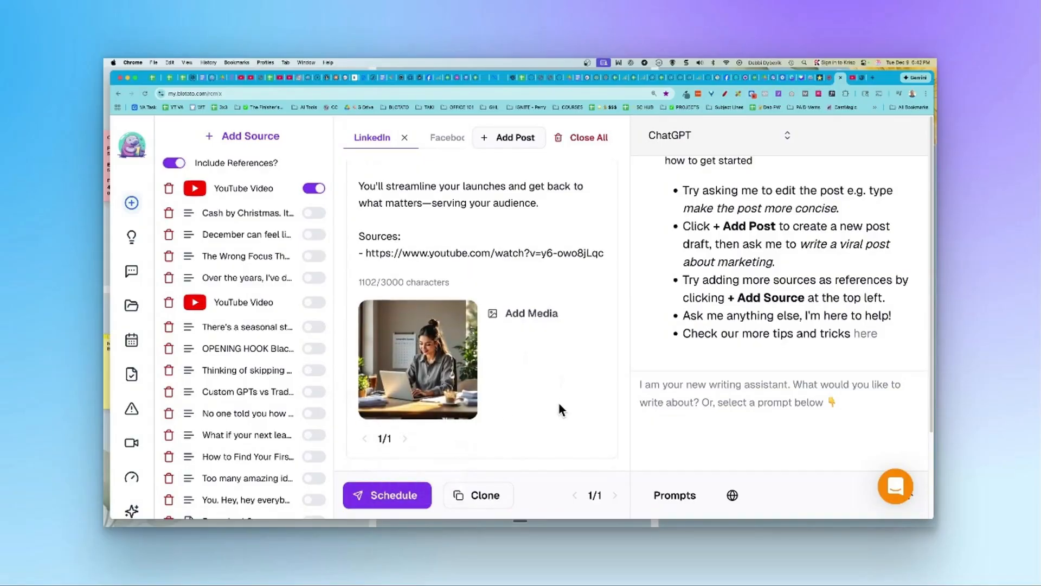
Publish the LinkedIn post immediately to the preselected account, keeping the publishing time set to Now
click(392, 496)
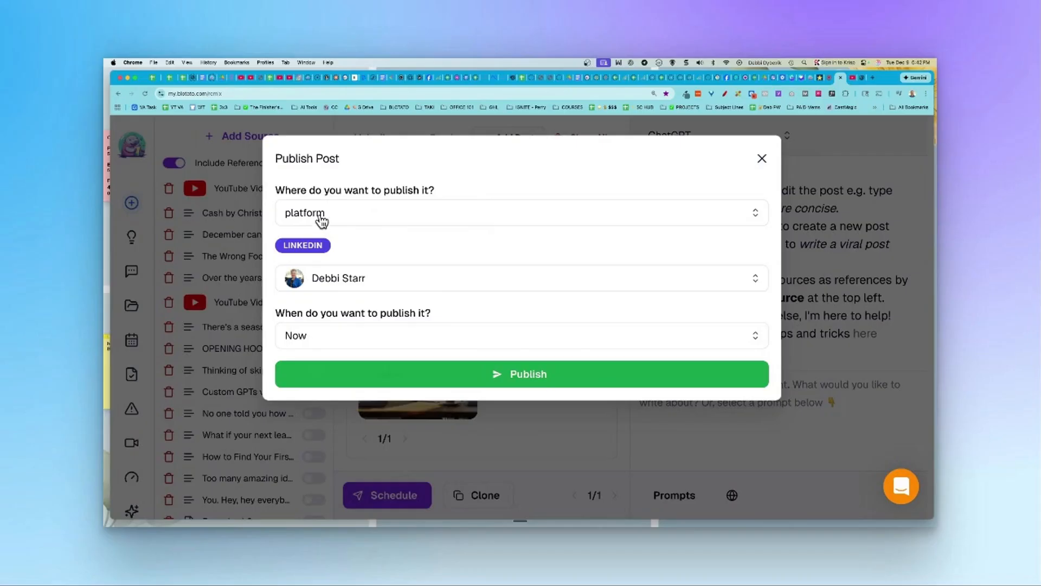
click(757, 339)
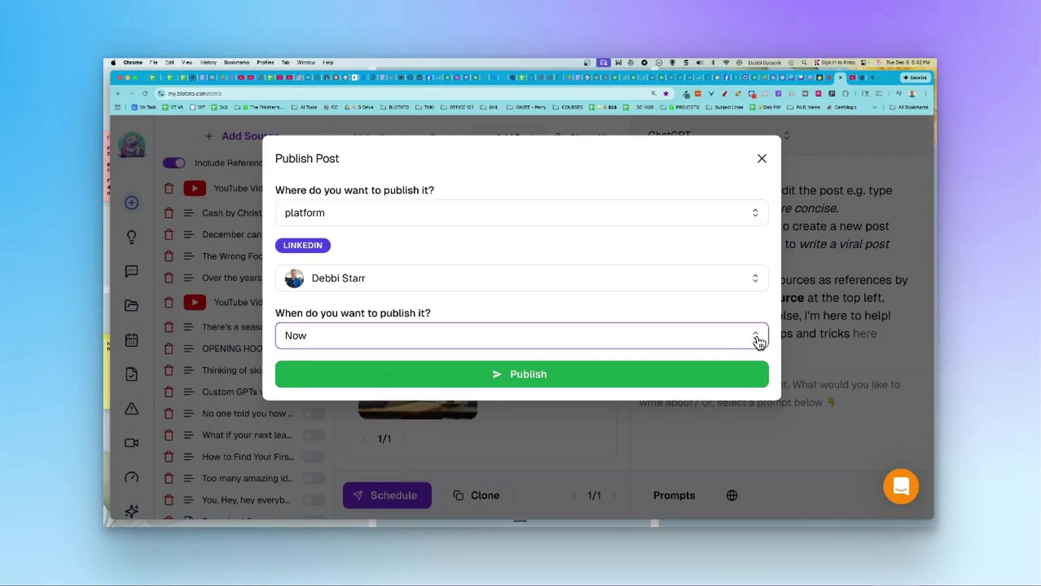
click(758, 340)
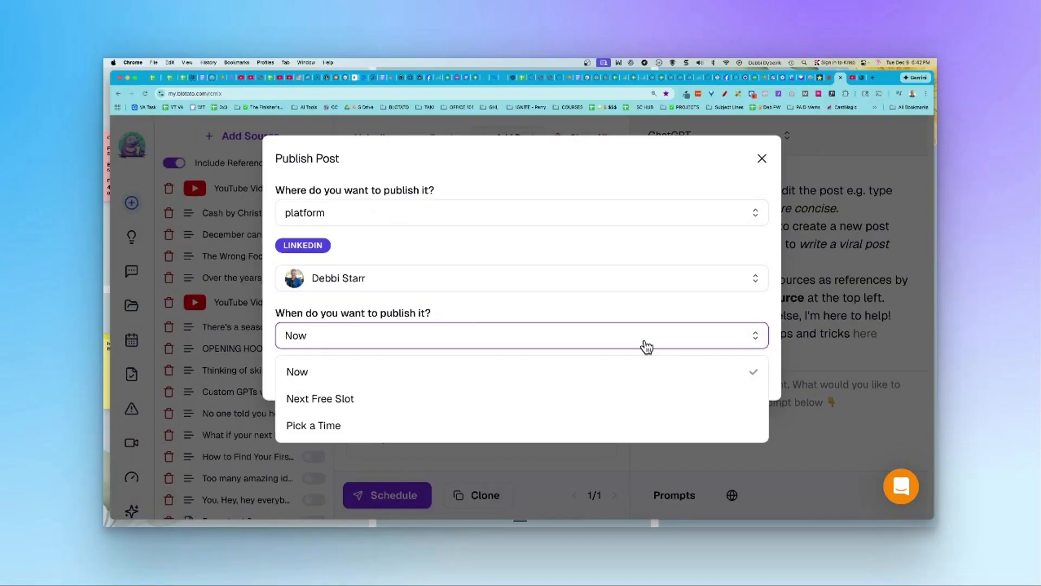
click(478, 313)
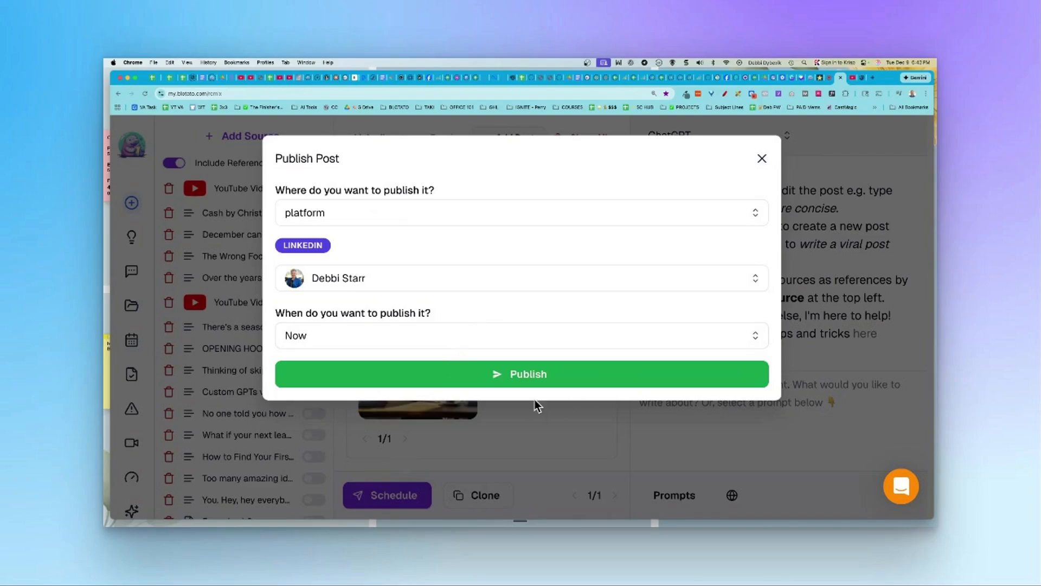
click(522, 374)
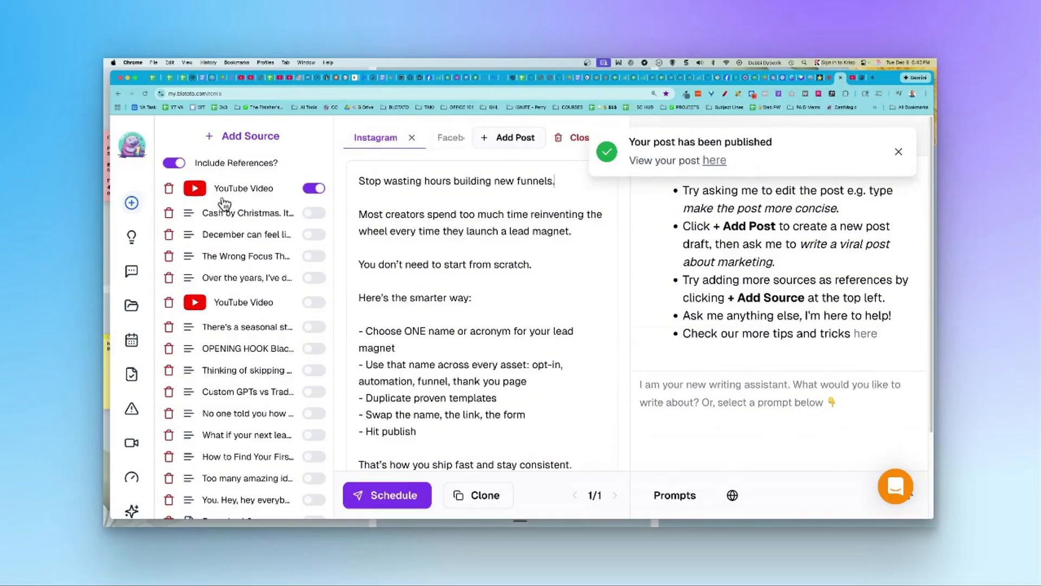
Review the Instagram draft and delete the Sources heading with its YouTube link from the end of the text
scroll(581, 294, down, 5)
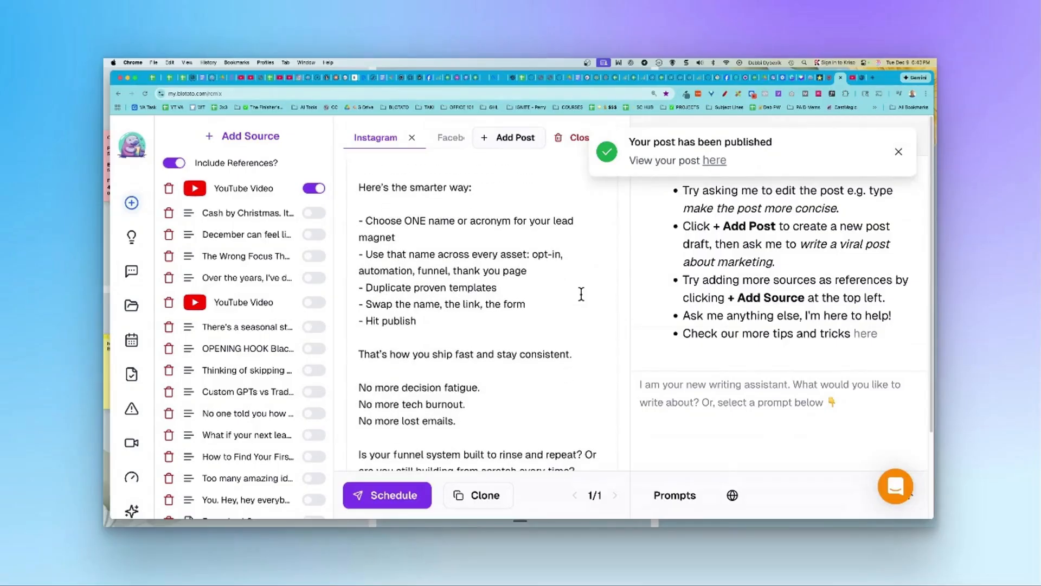
scroll(581, 295, up, 4)
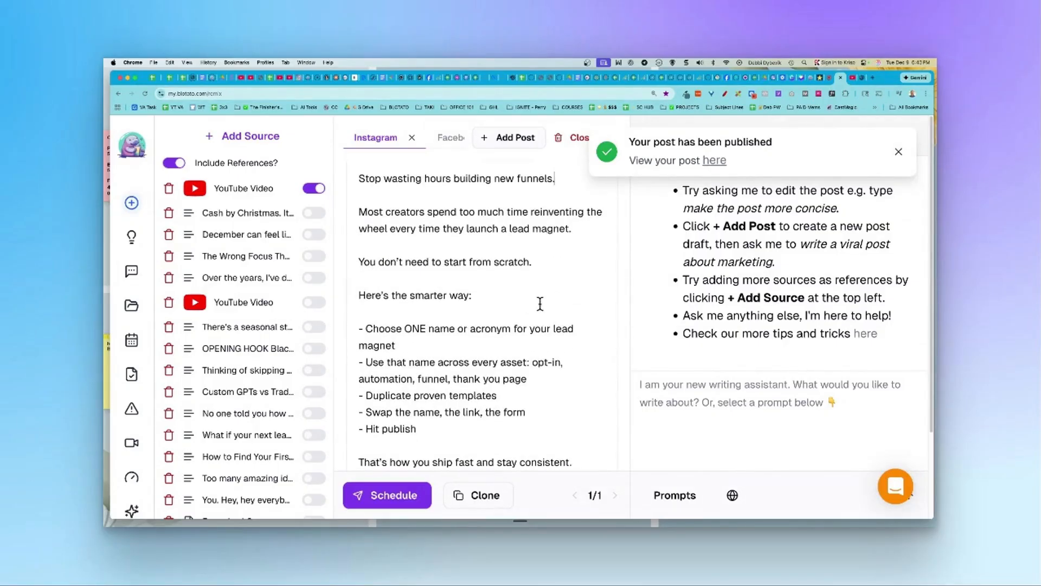
scroll(539, 303, down, 2)
scroll(540, 304, down, 9)
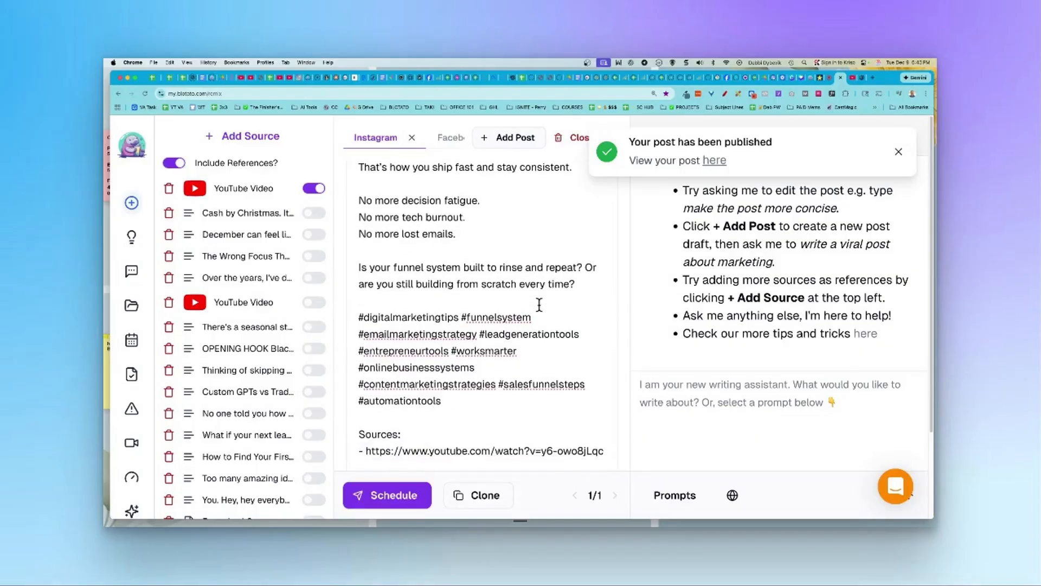
scroll(540, 305, down, 3)
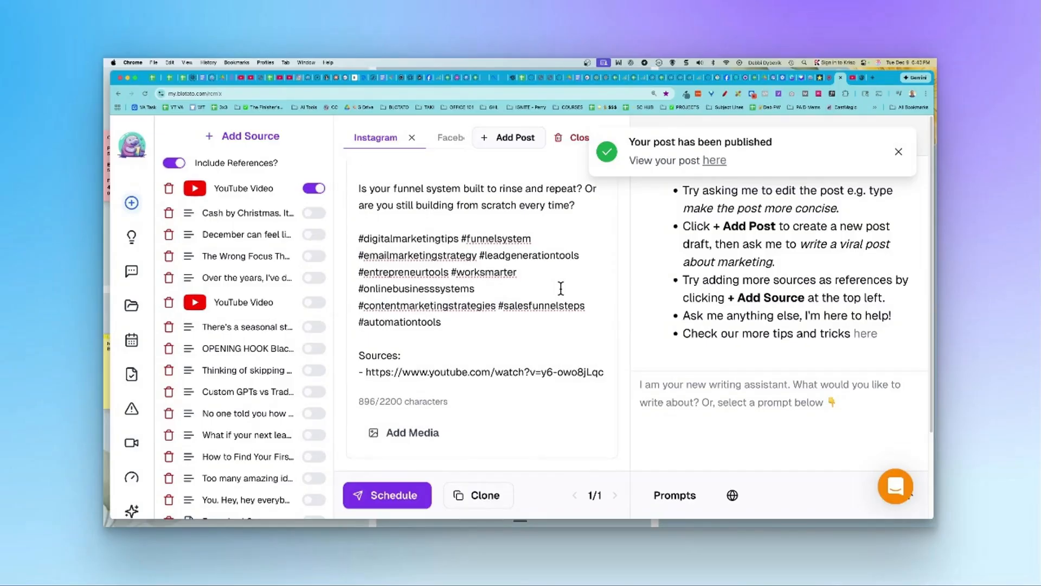
scroll(434, 304, down, 4)
drag(361, 248, 610, 273)
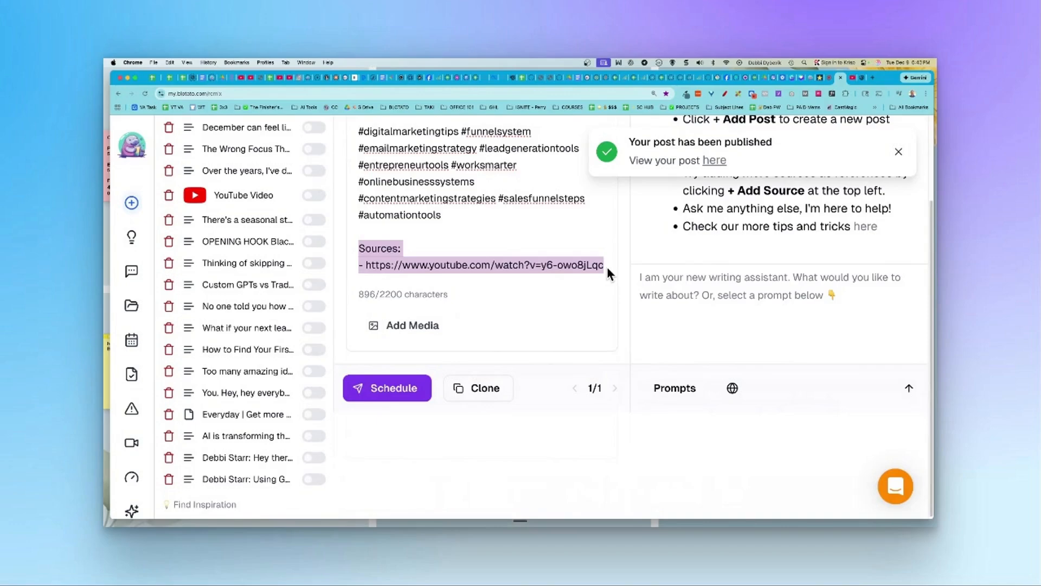
key(BackSpace)
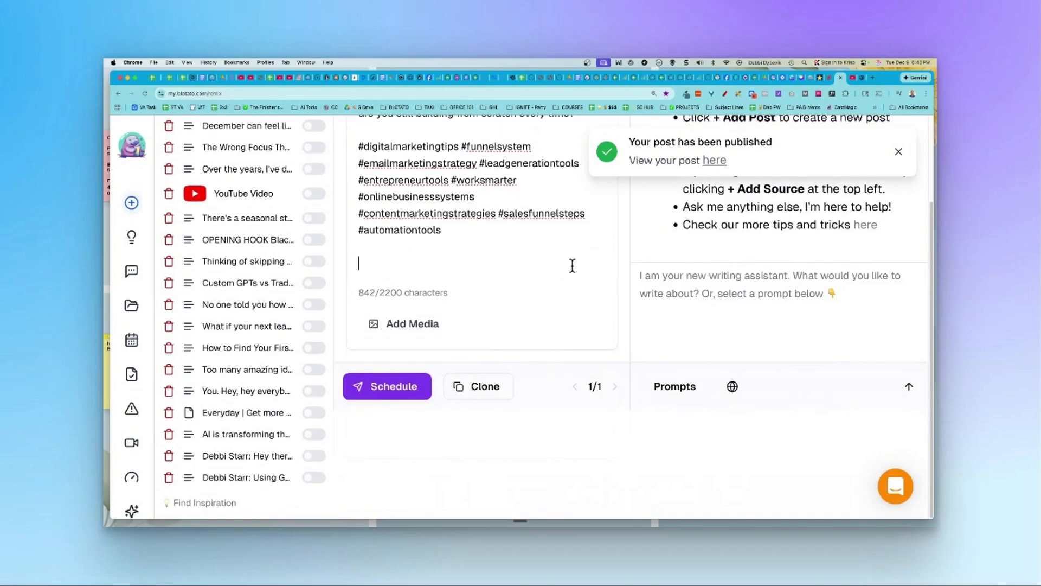
Insert an extra blank line between the closing question and the hashtags in the Instagram draft
scroll(572, 266, up, 3)
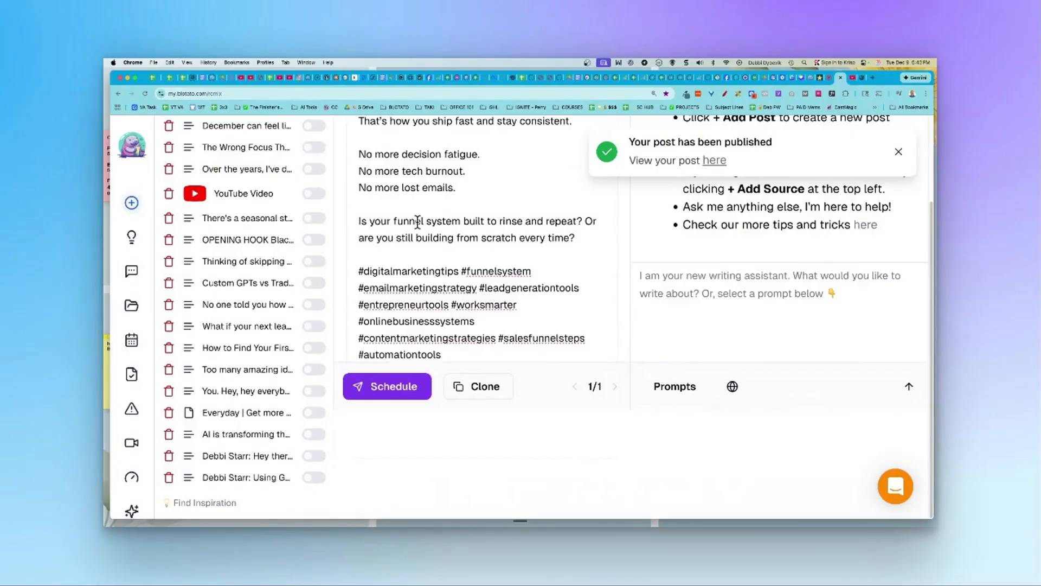
drag(358, 221, 589, 234)
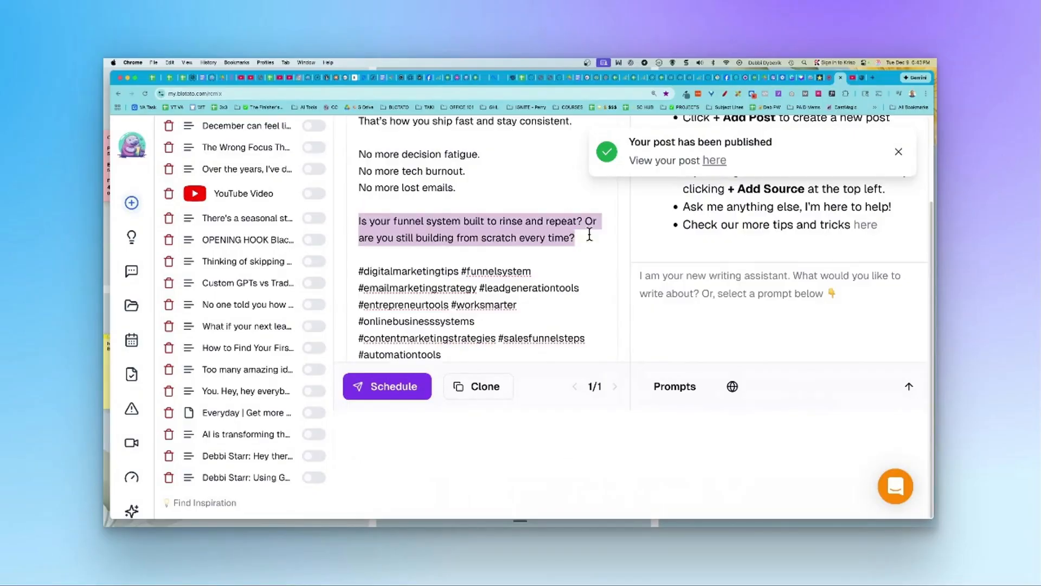
click(589, 248)
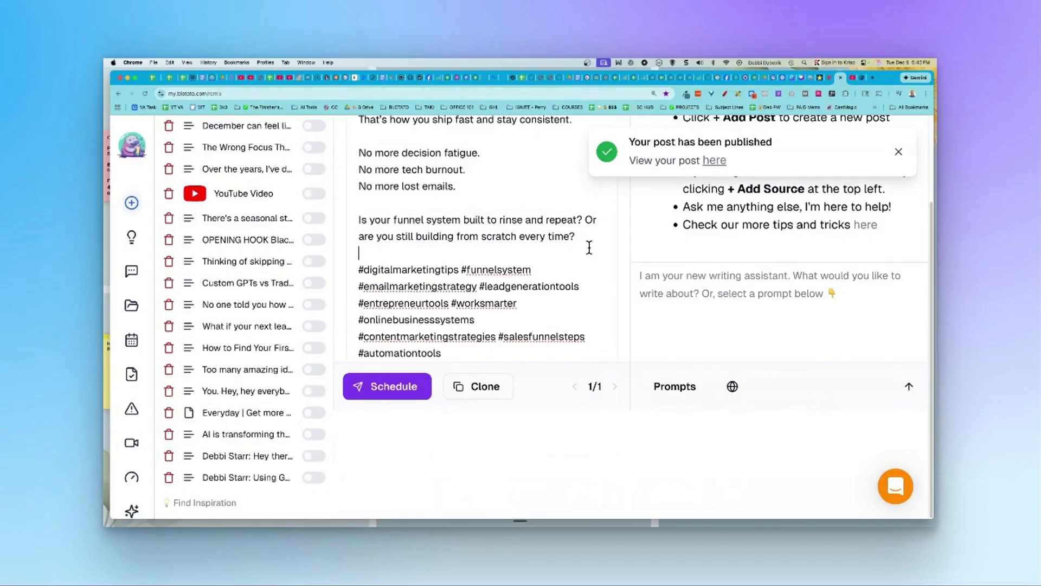
key(Return)
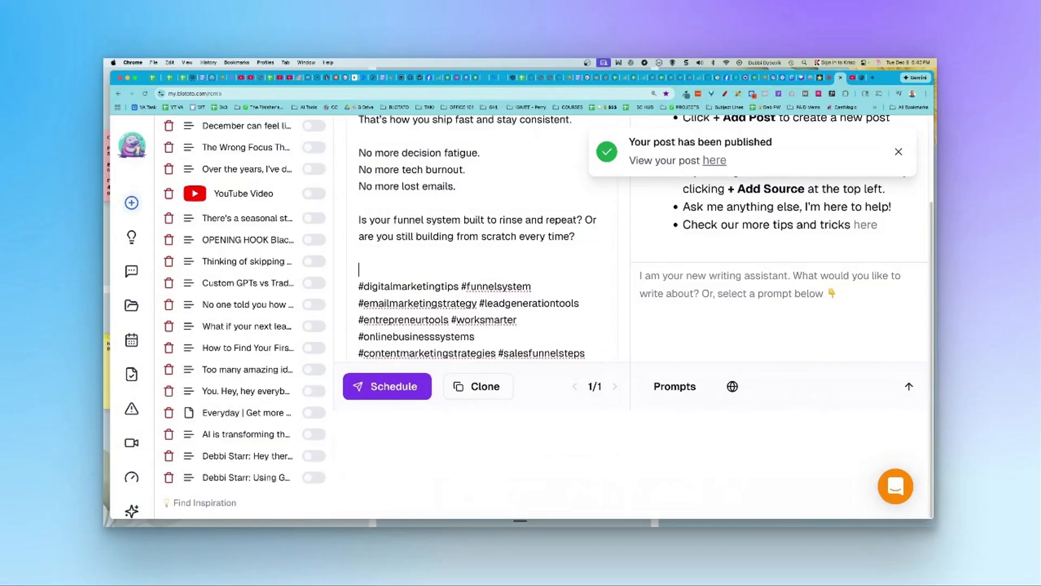
Add an AI-generated picture to the Instagram post using the Realistic Image option
scroll(509, 249, down, 3)
click(403, 326)
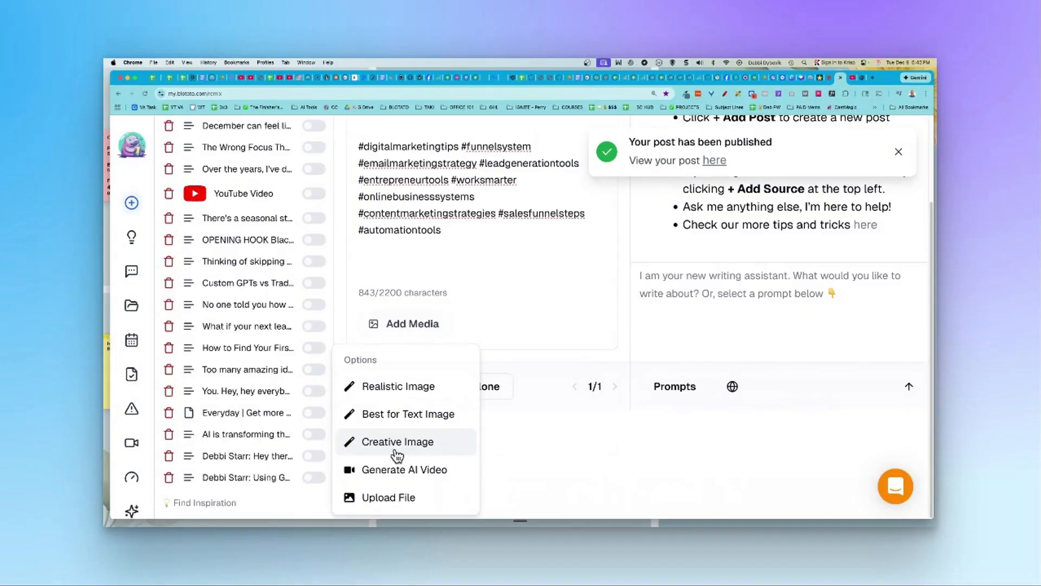
click(382, 386)
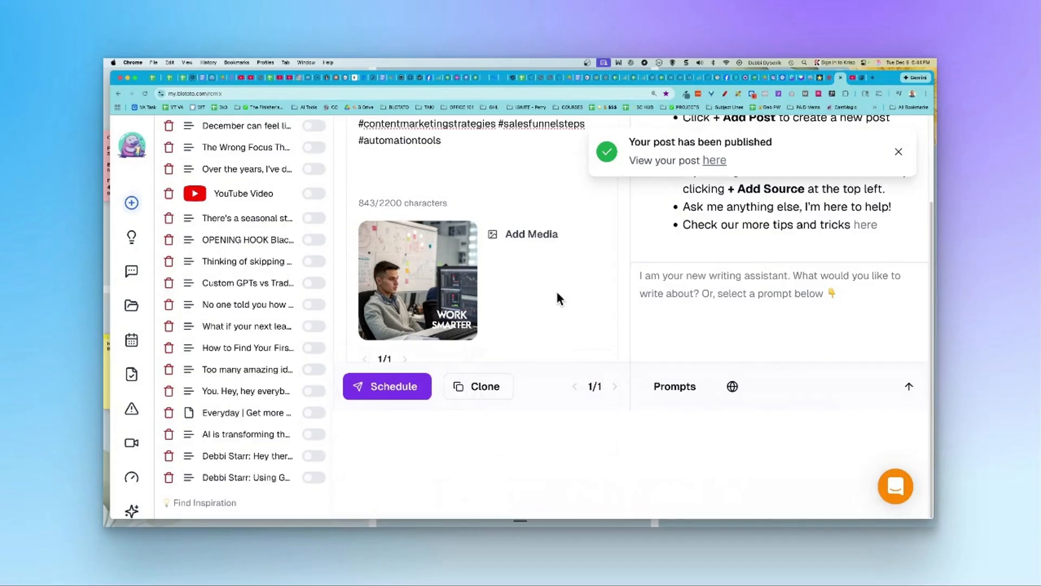
Open the publishing settings of the Instagram post and set the image's alternative text to "Man working smarter not harder"
click(387, 386)
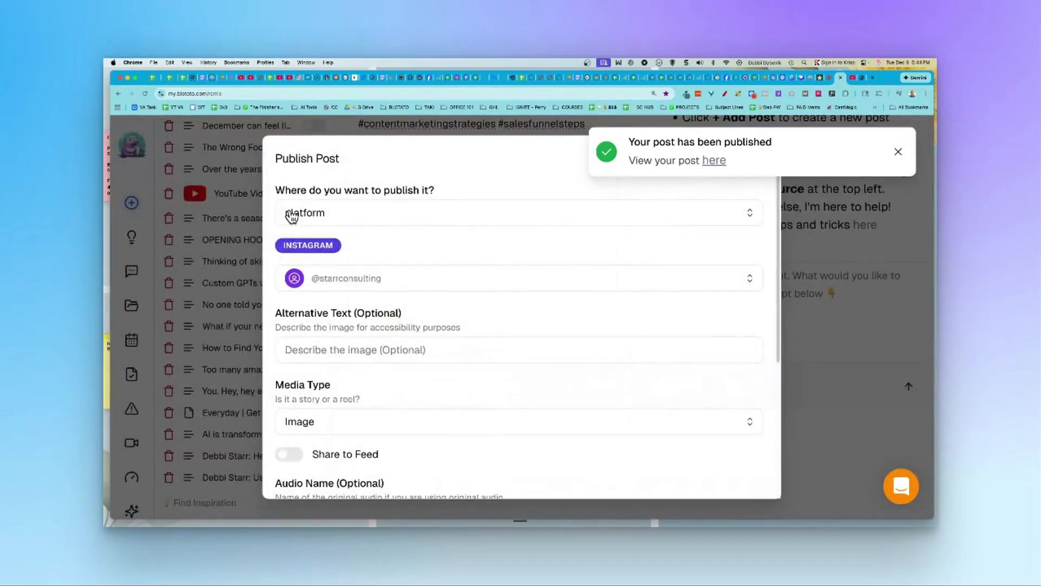
scroll(429, 269, down, 2)
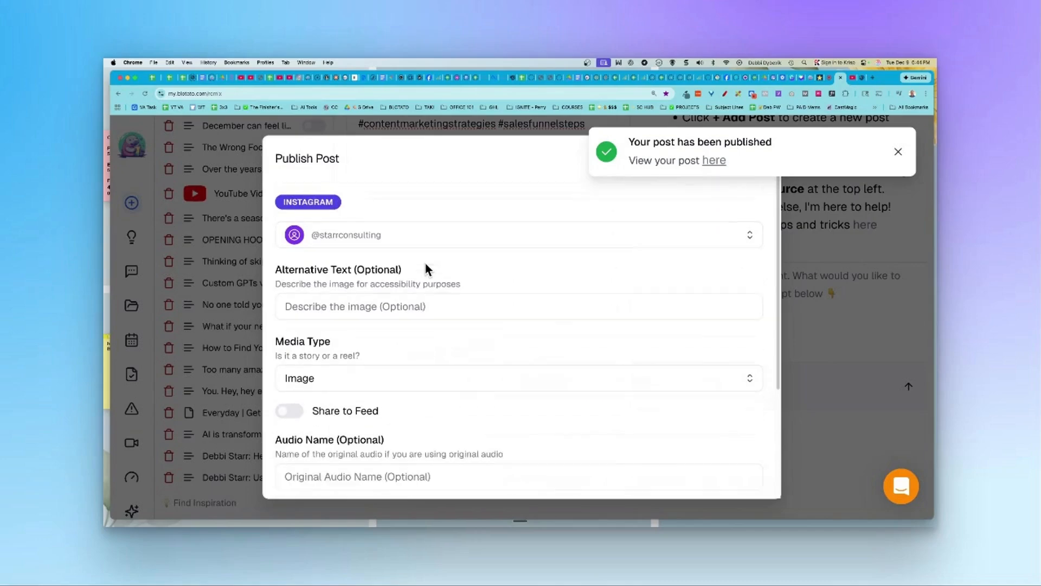
click(323, 305)
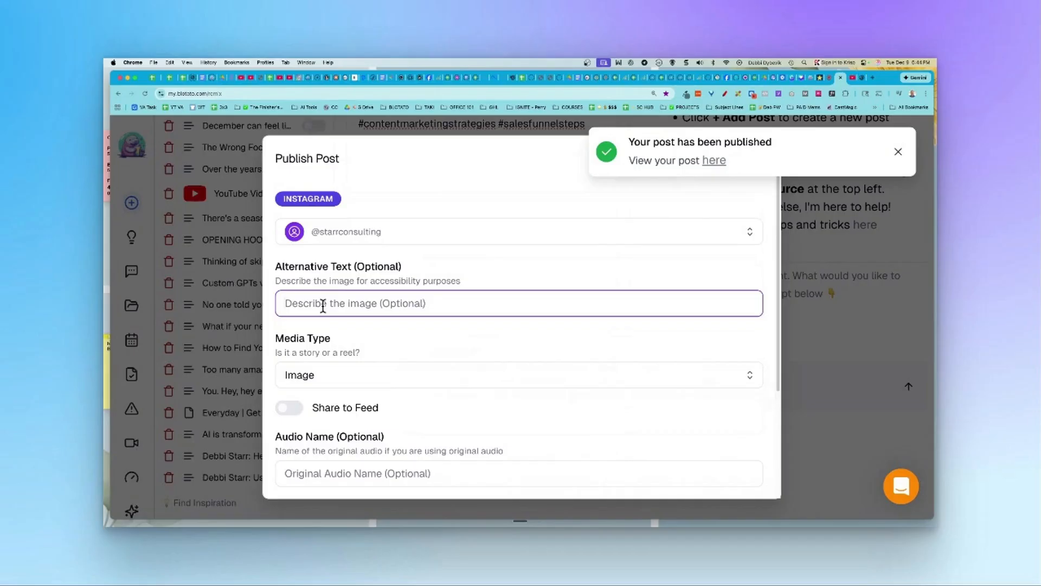
text(M)
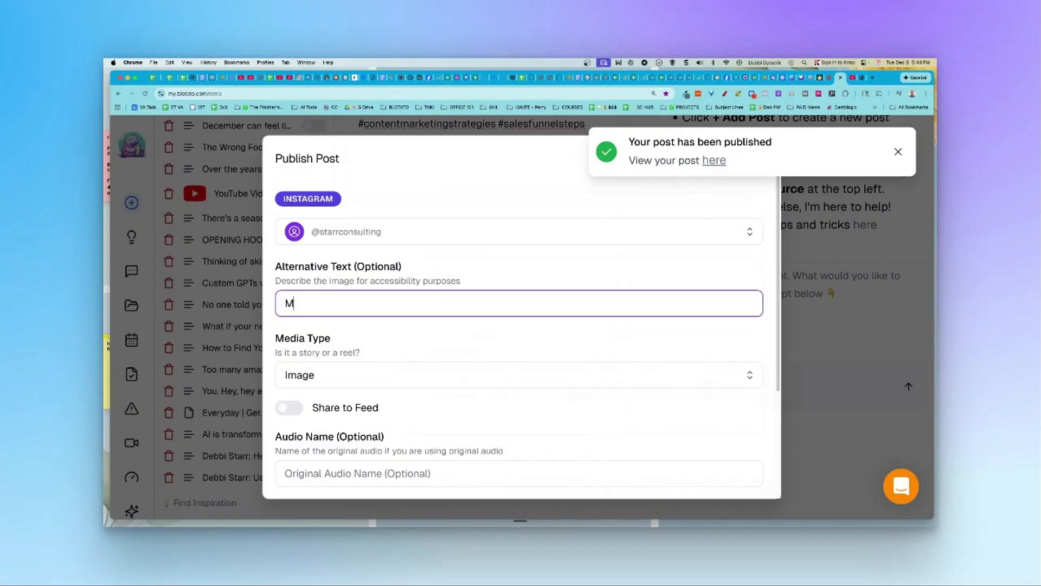
text(an working smarter not)
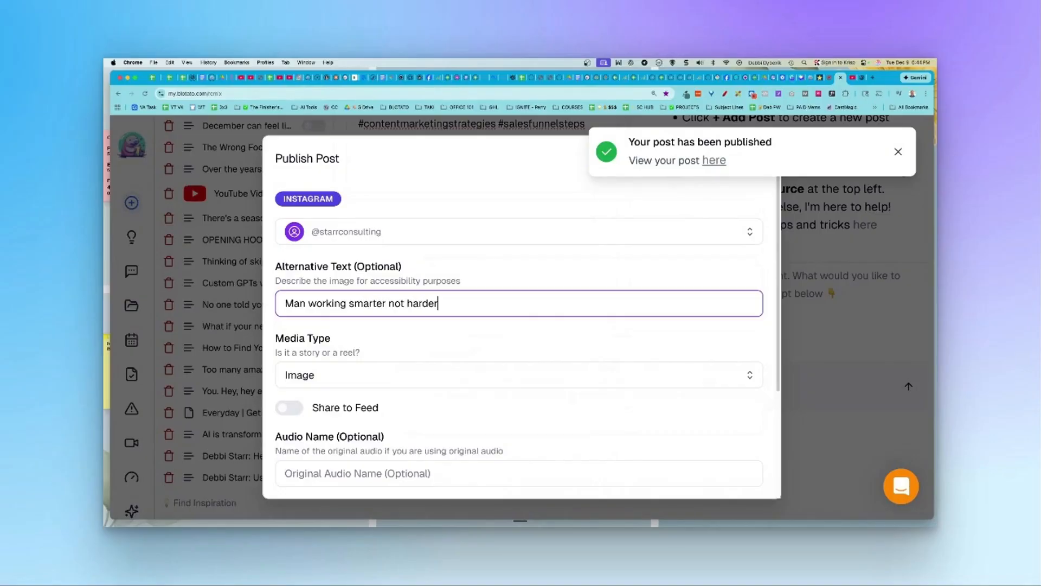
text( harder)
Enable Share to Feed for the Instagram post and publish it with the time set to Now
scroll(365, 342, down, 2)
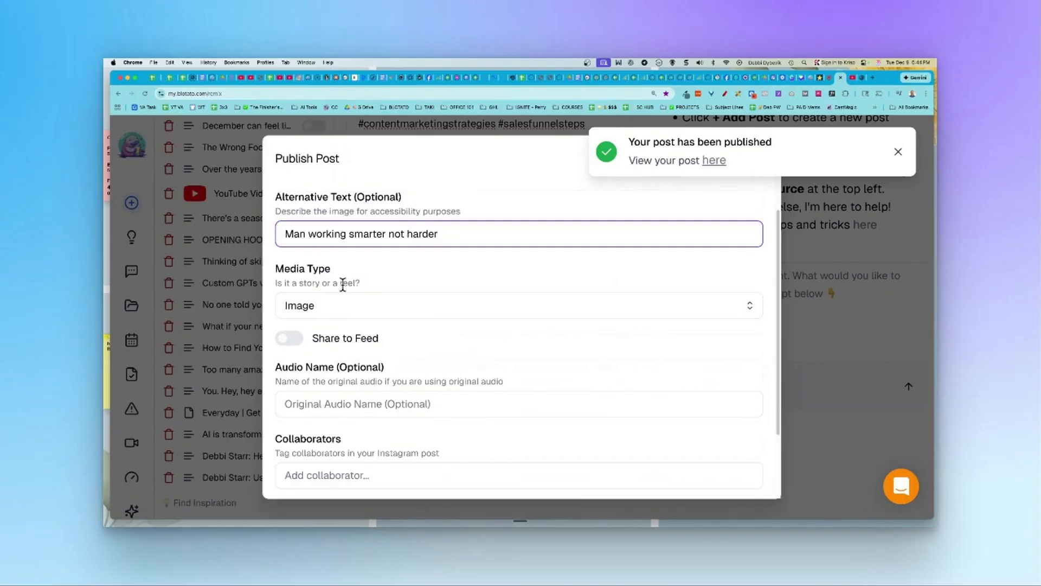
click(289, 338)
scroll(457, 337, down, 3)
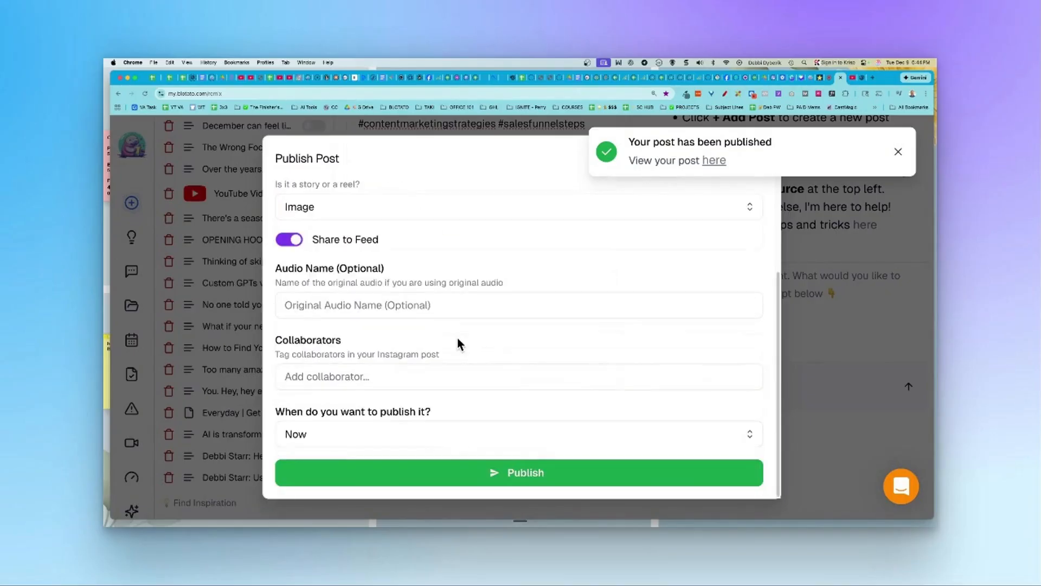
click(530, 475)
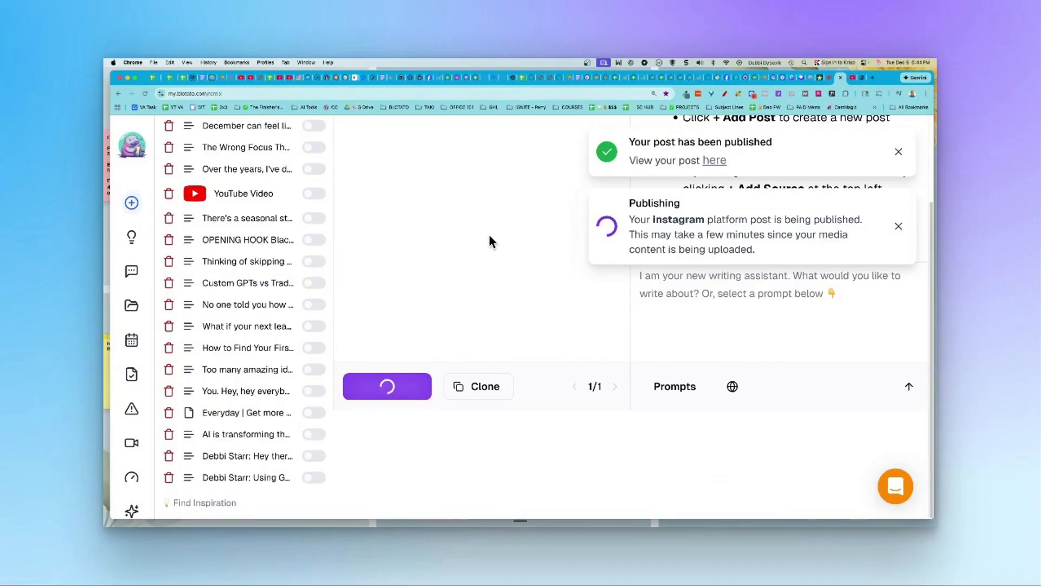
Switch to the Facebook draft and dismiss the notification about the published post
scroll(491, 241, up, 3)
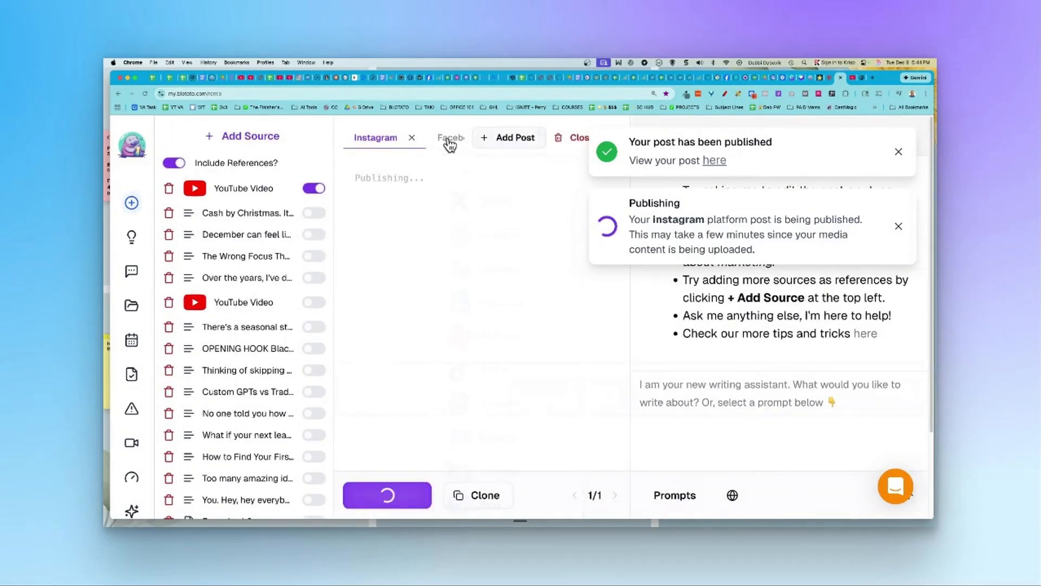
click(449, 140)
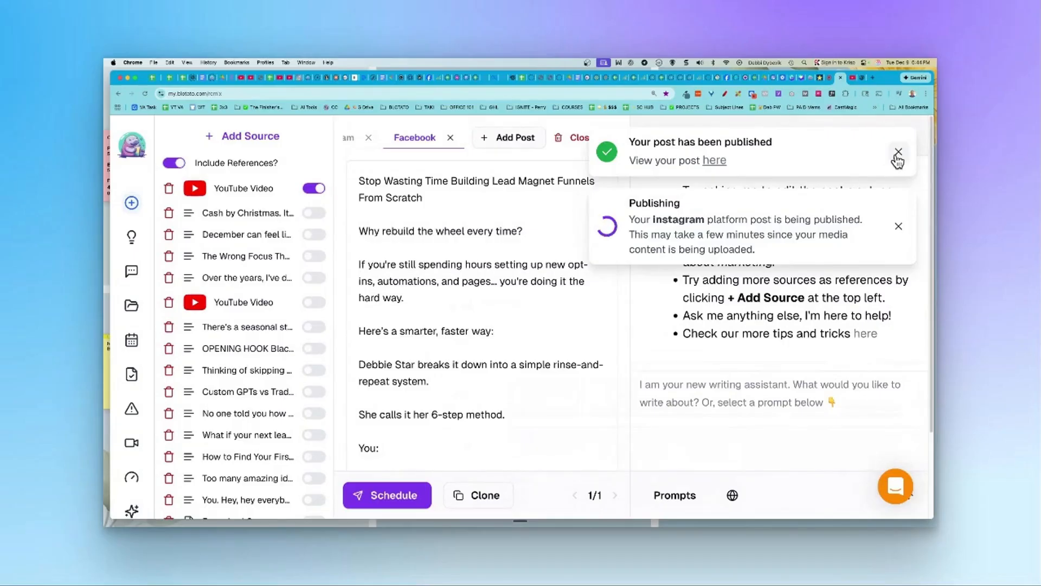
click(898, 152)
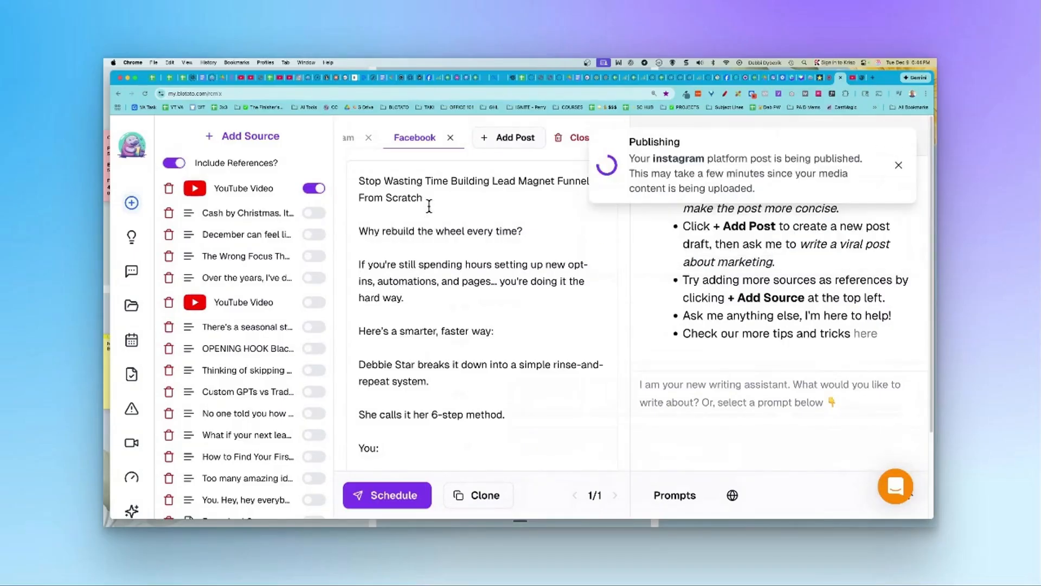
Correct the spelling of the creator's first and last name in the Facebook draft's sentence about the rinse-and-repeat system
mouse_move(157, 192)
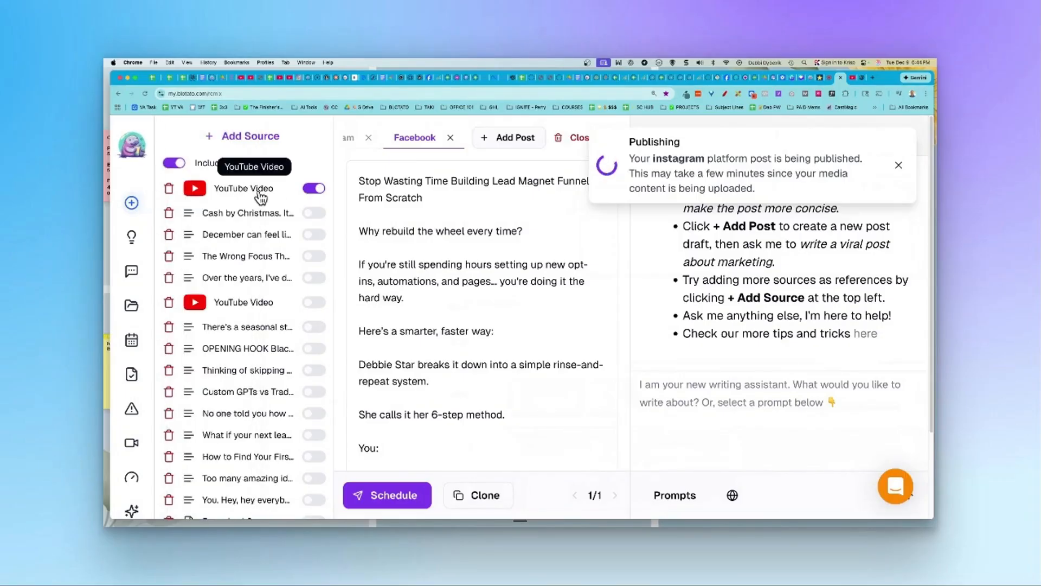
scroll(466, 200, down, 4)
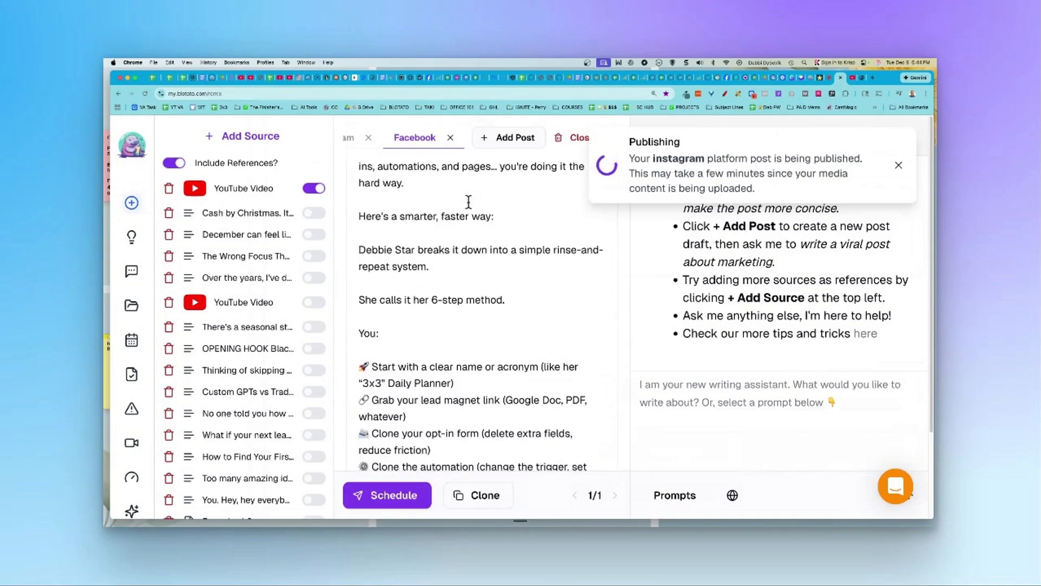
scroll(469, 202, down, 1)
click(390, 214)
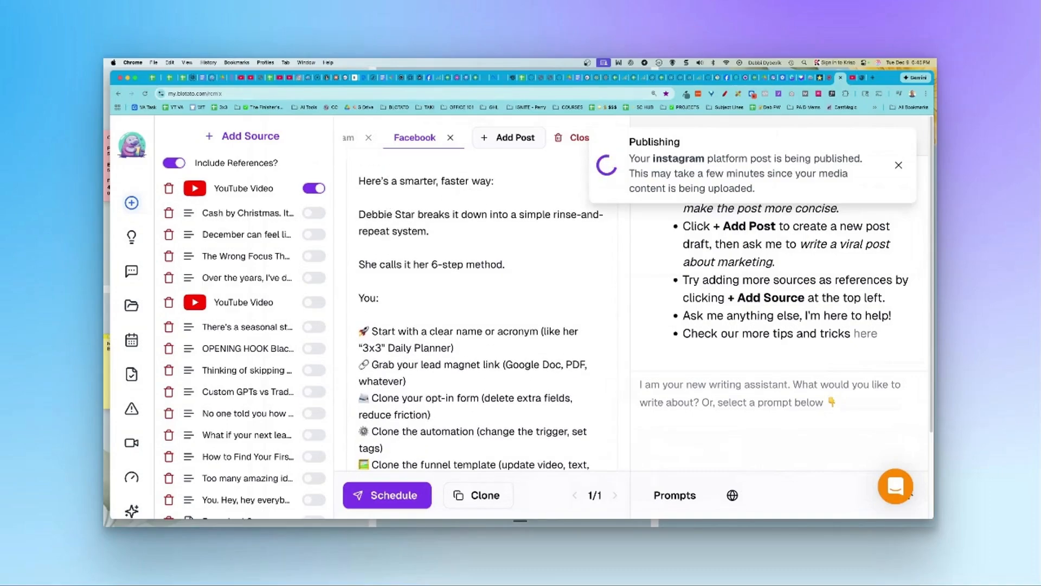
key(BackSpace)
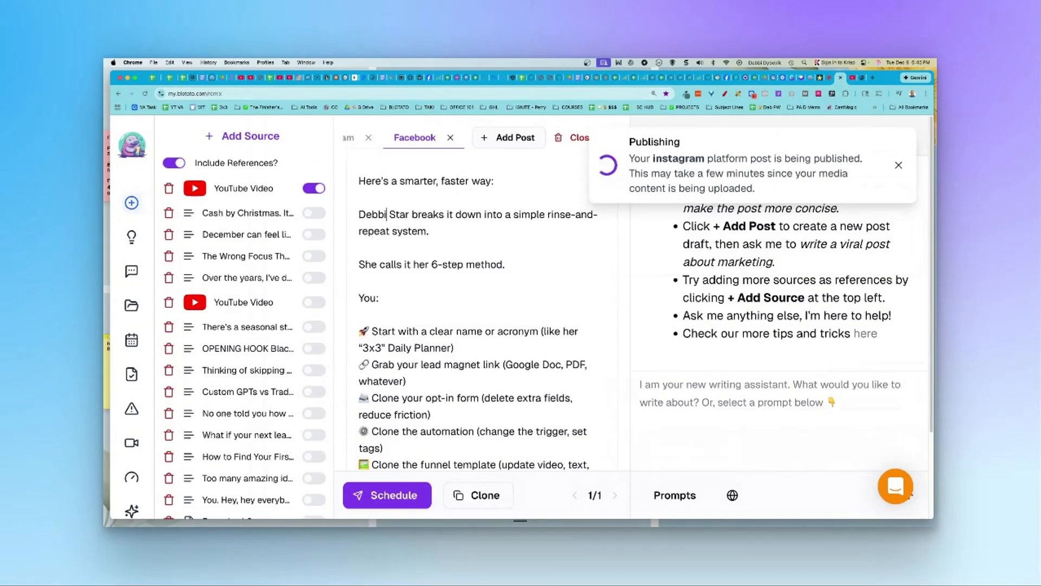
click(412, 215)
key(BackSpace)
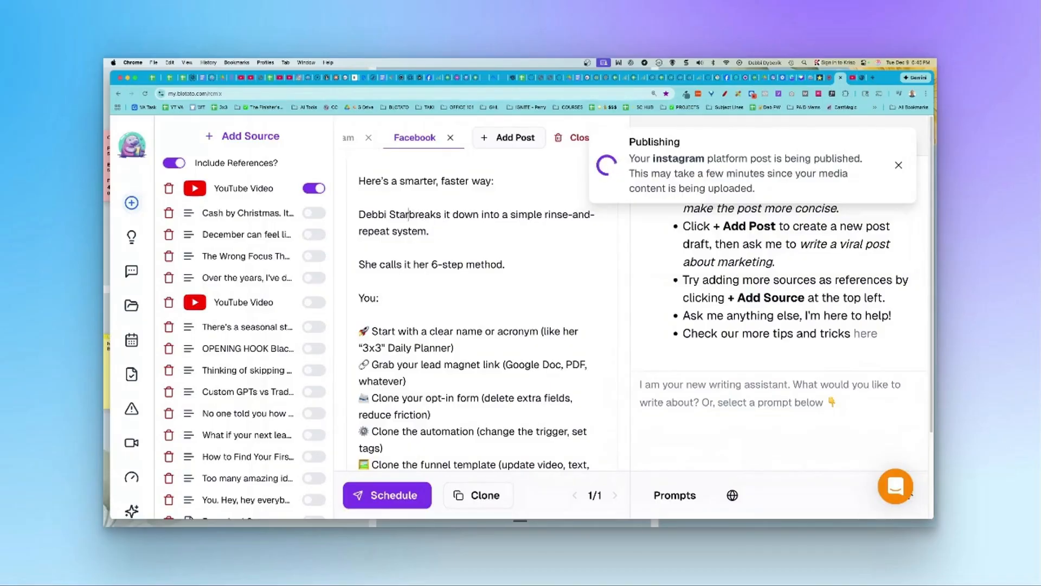
text(r)
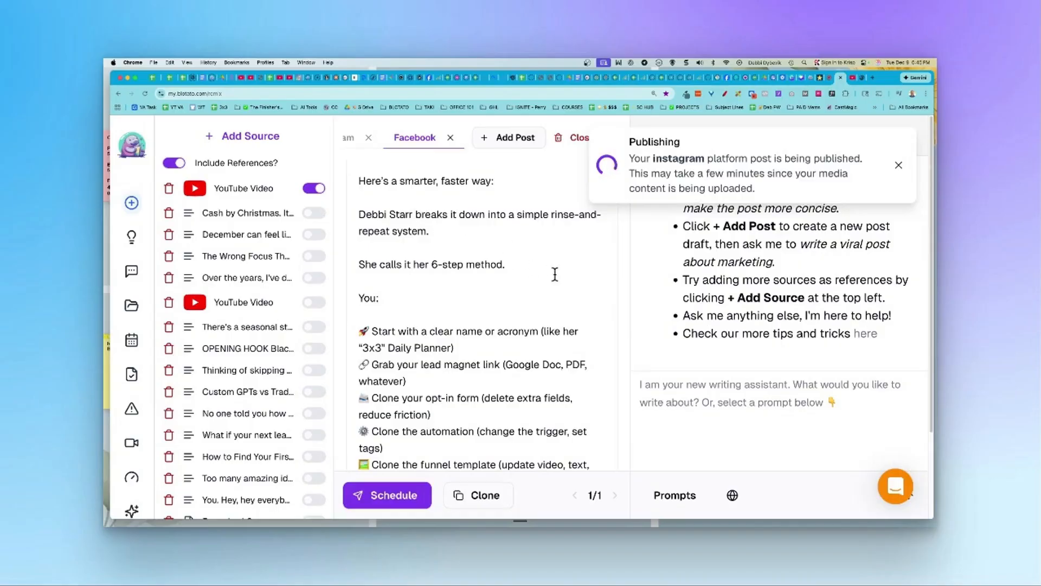
scroll(547, 276, down, 5)
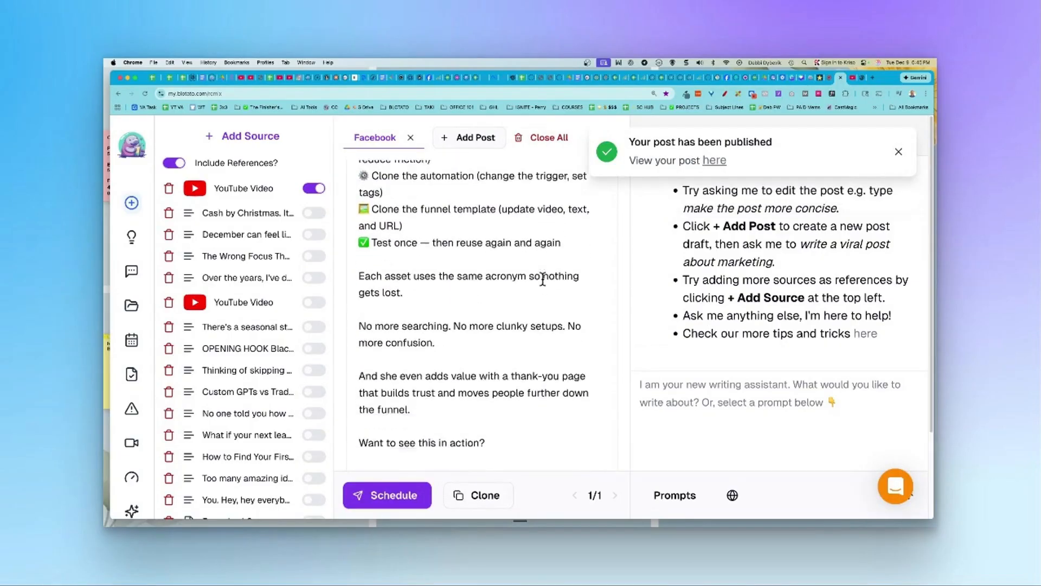
Delete the Sources heading and the YouTube link beneath it from the end of the Facebook draft
scroll(542, 280, down, 5)
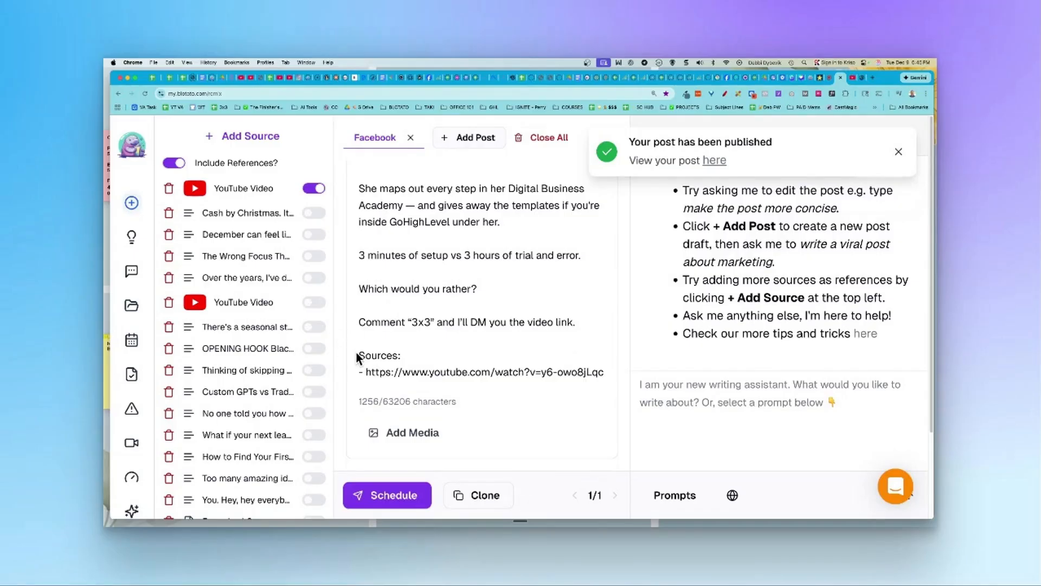
drag(358, 354, 607, 374)
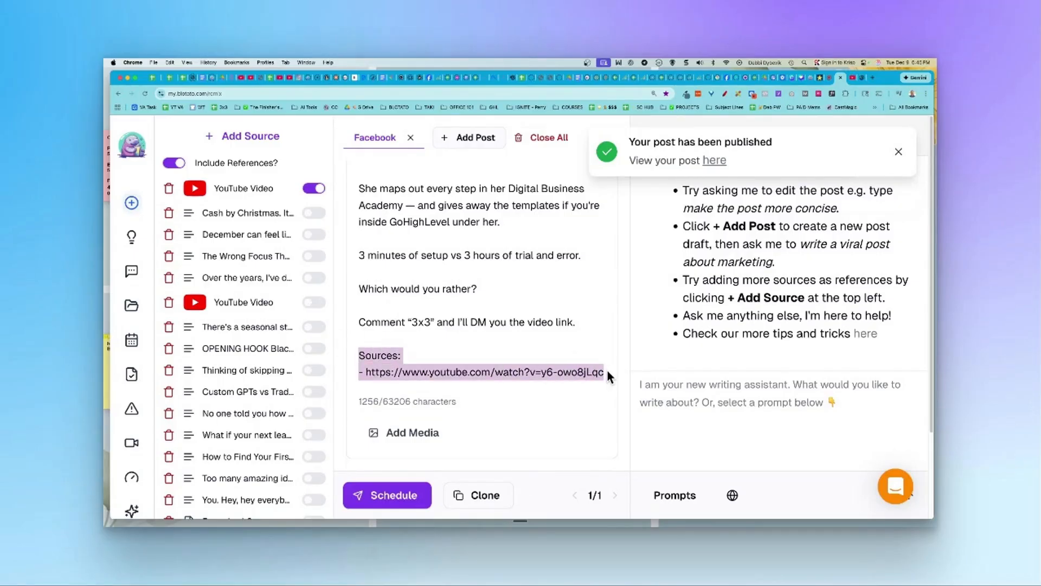
key(BackSpace)
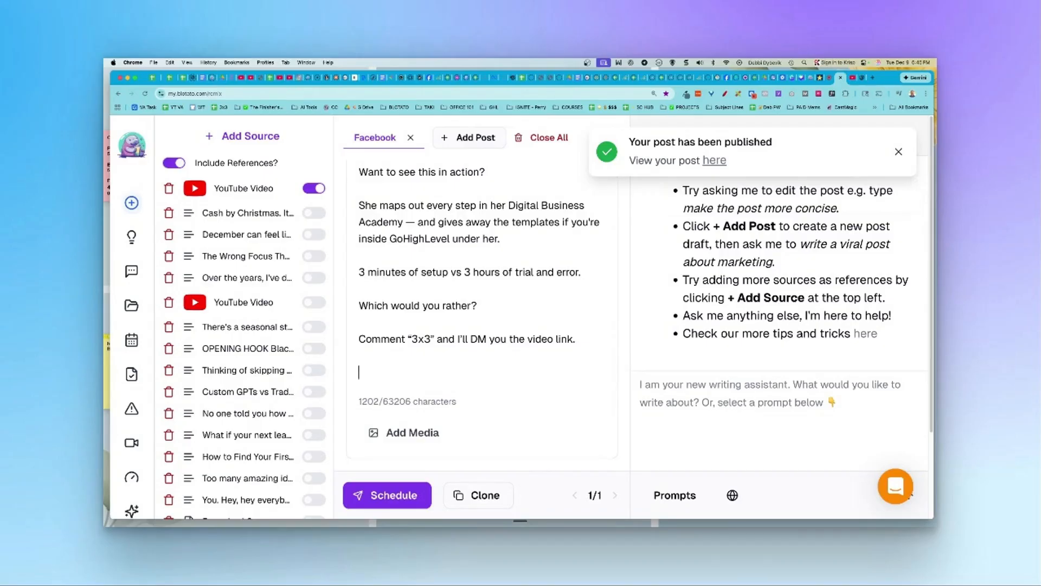
Generate a Creative Image for the Facebook draft and dismiss the notification about the published post
click(404, 434)
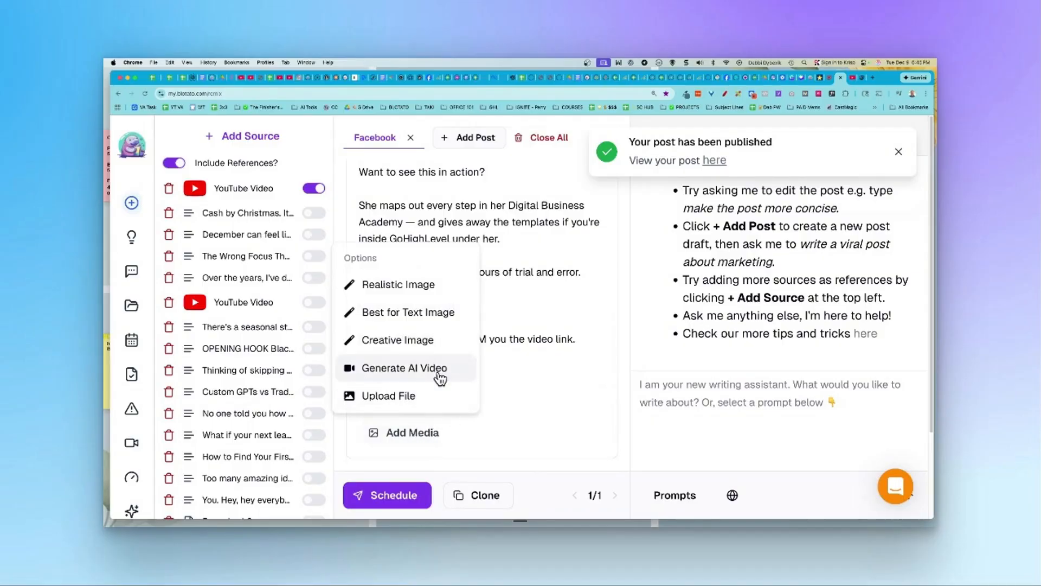
click(487, 288)
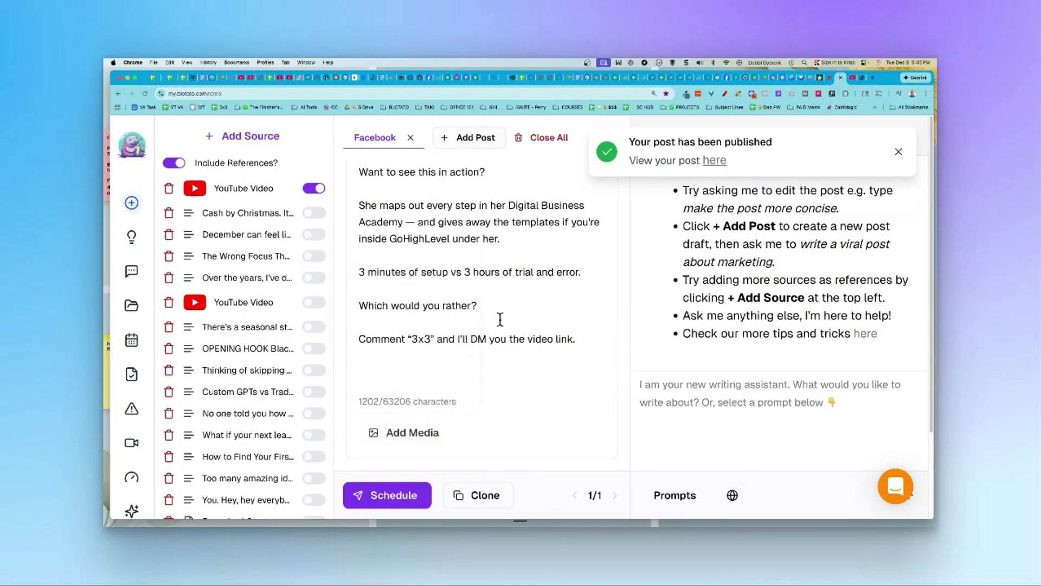
click(405, 434)
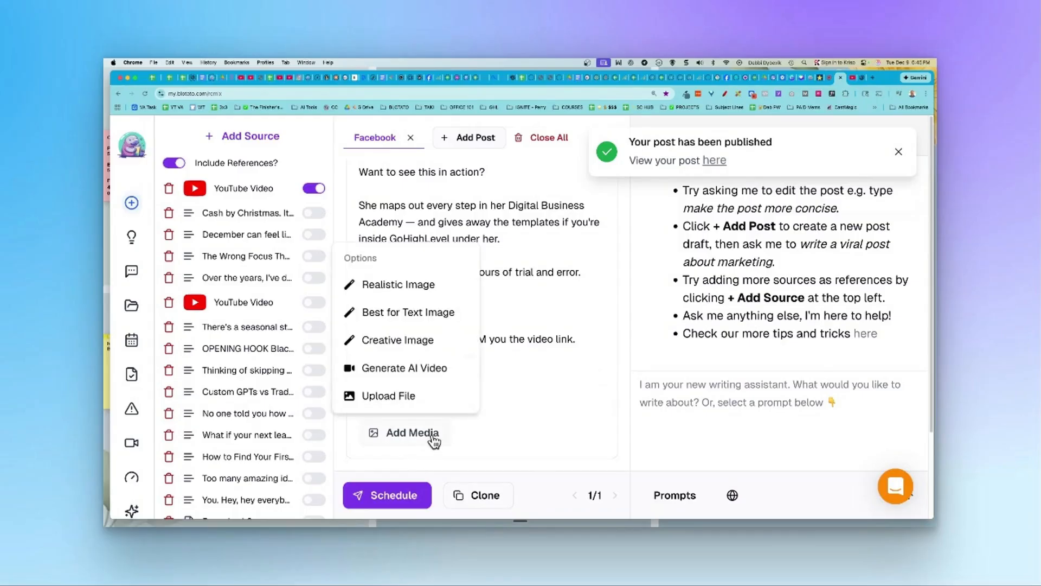
click(391, 346)
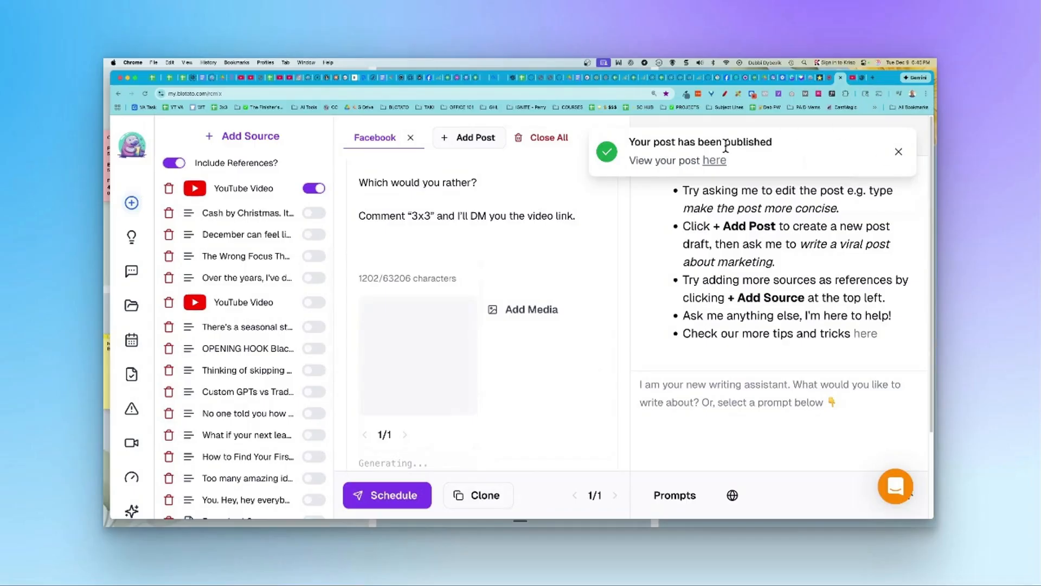
click(899, 152)
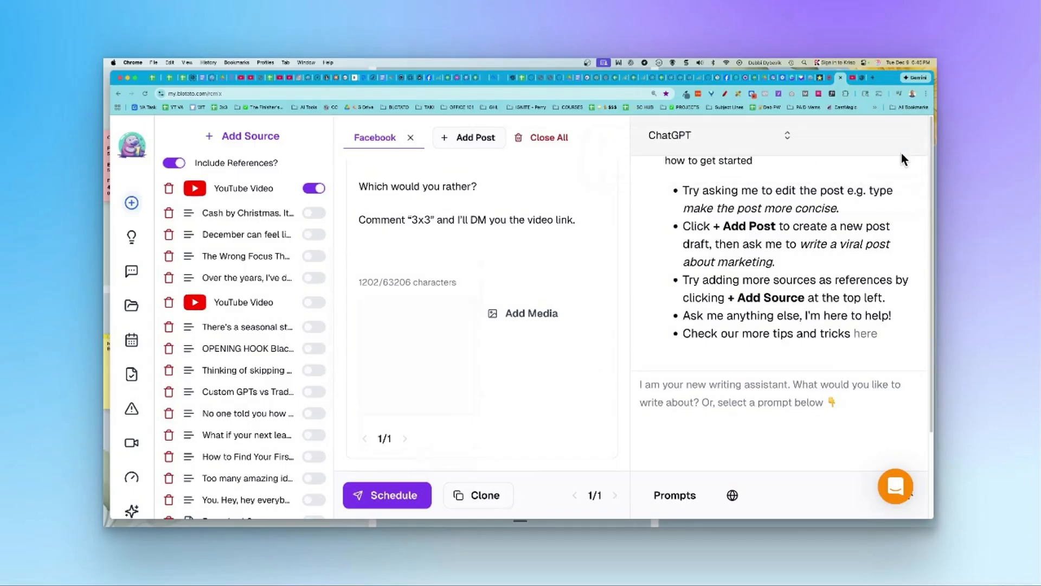
mouse_move(404, 396)
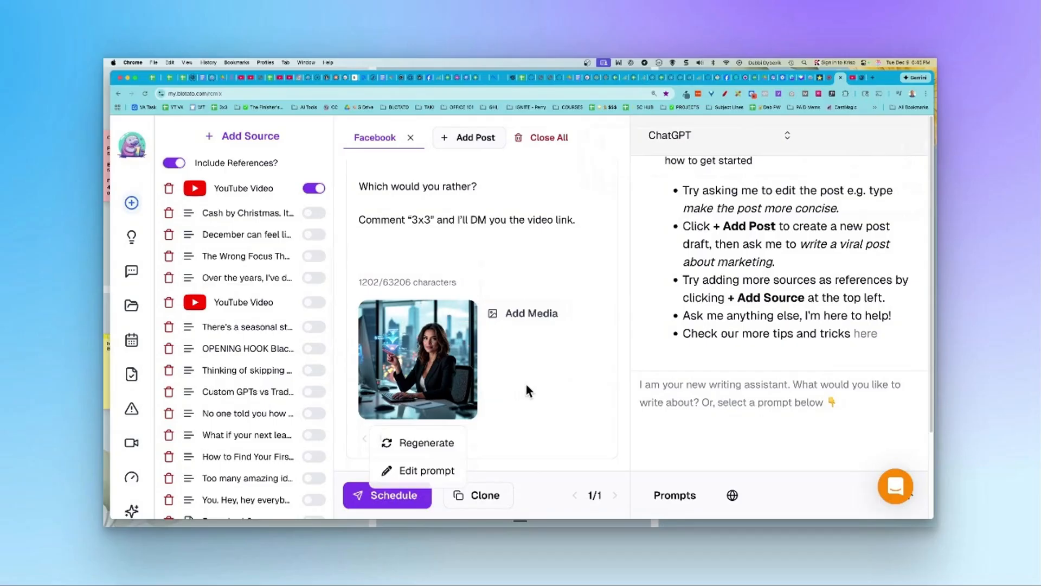
Publish the Facebook post to the Starr Consulting page with the time set to Now, leaving the preview link empty
click(392, 497)
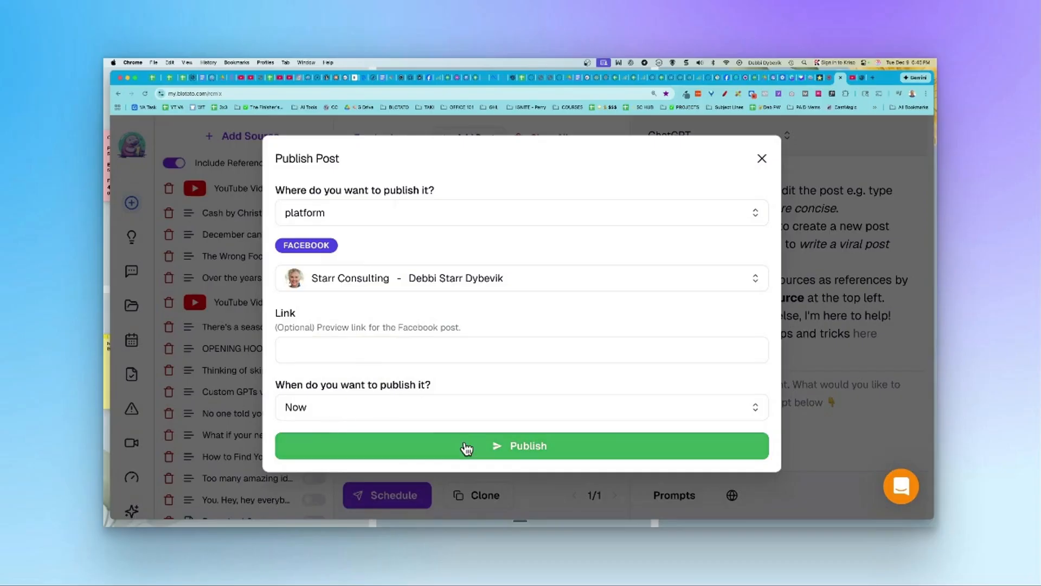
click(515, 448)
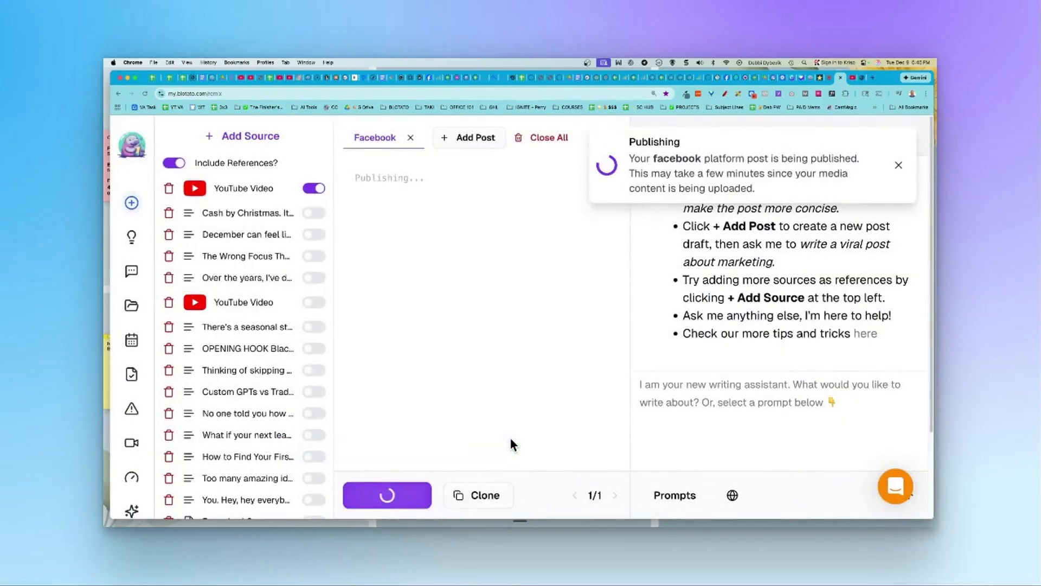